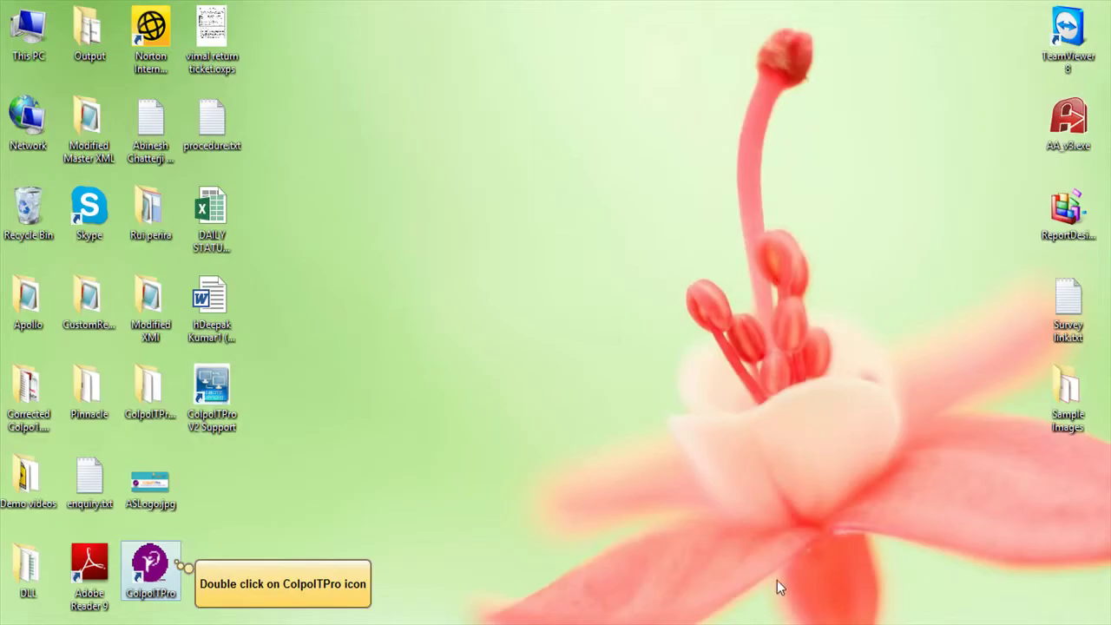
# - Launch ColpoITPro and log in with the administrator user ID and password
pyautogui.doubleClick(170, 568)
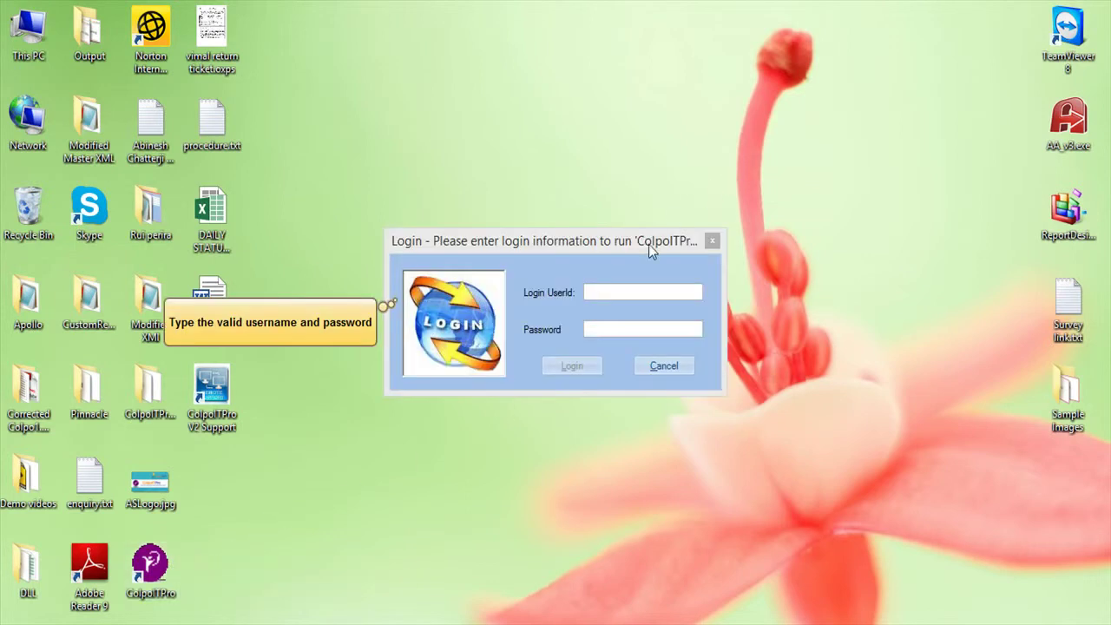
pyautogui.write('Admin')
pyautogui.press('Tab')
pyautogui.write('******')
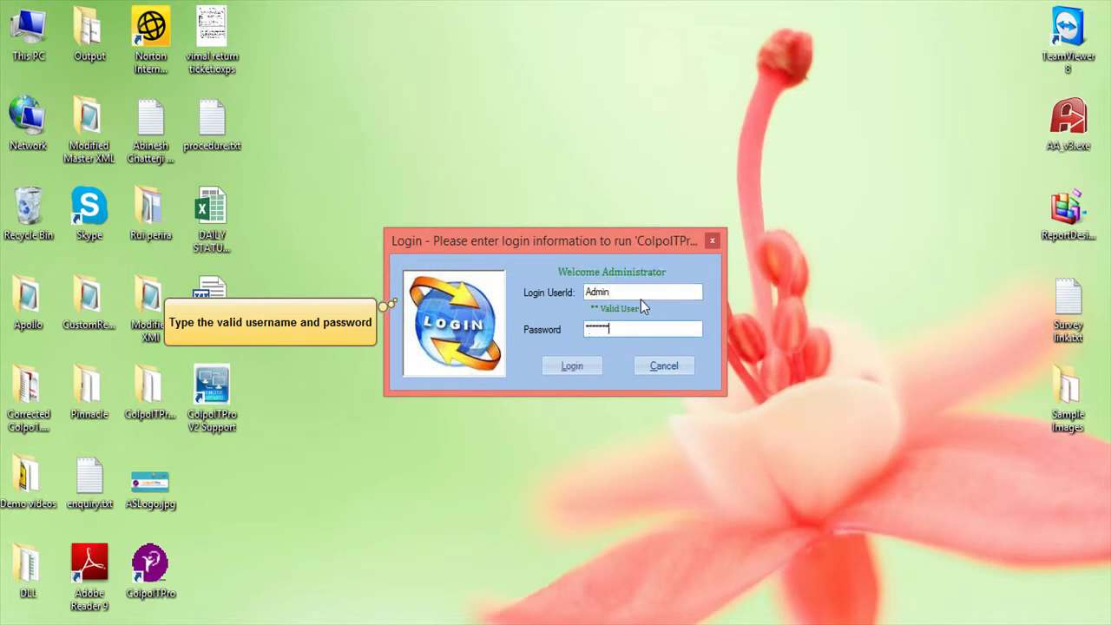
pyautogui.press('Return')
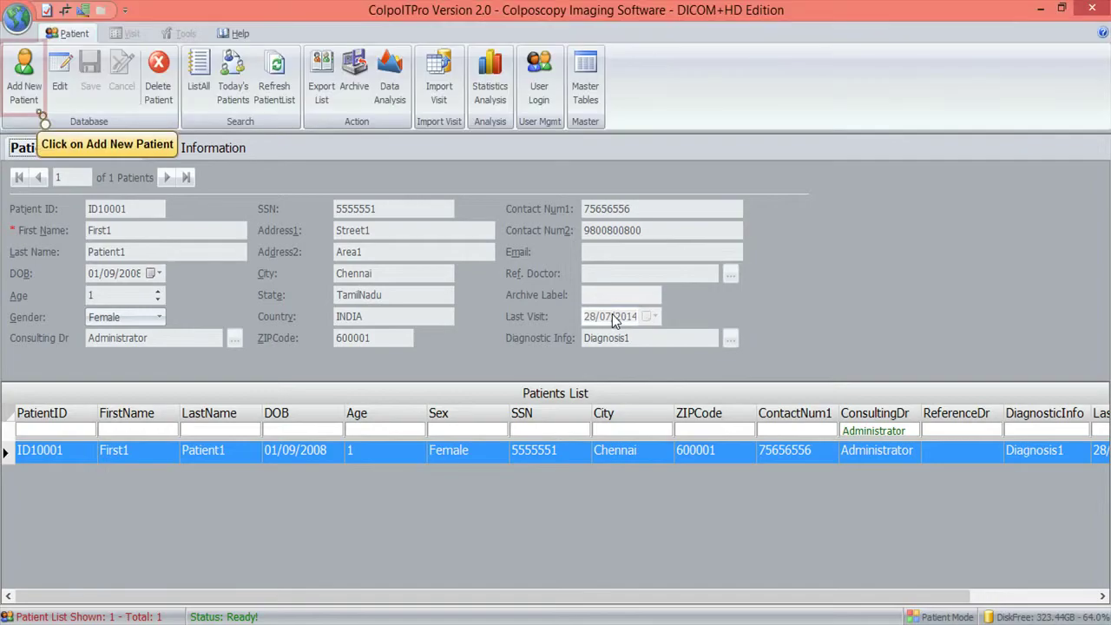
# - Add and save a new patient record with a patient ID, name 'Test Patient' and age 45
pyautogui.moveTo(613, 319)
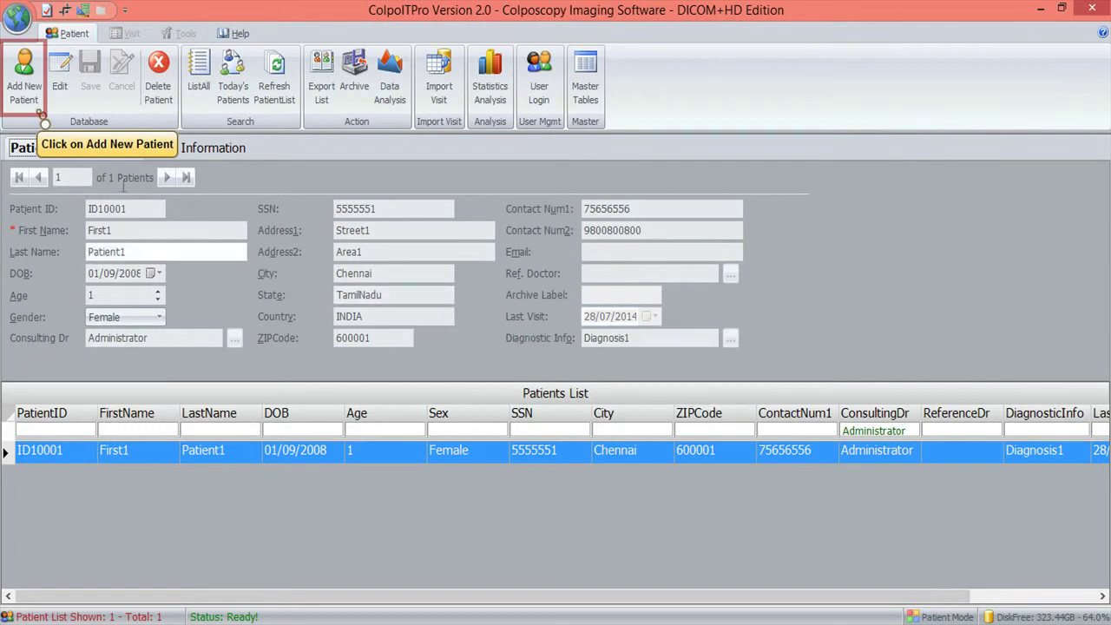
pyautogui.click(24, 77)
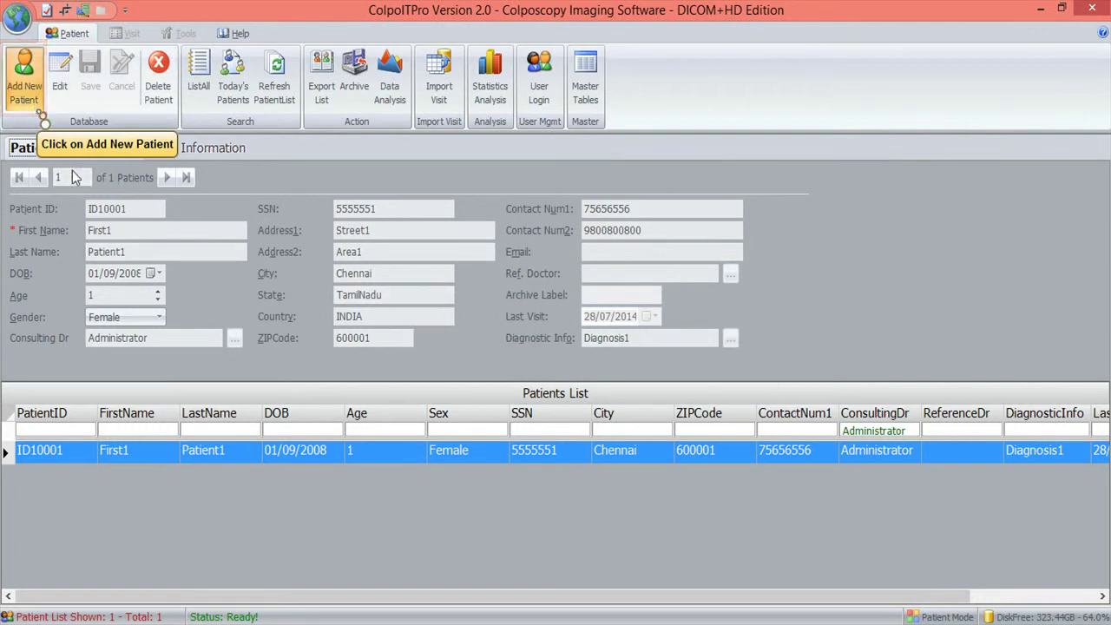
pyautogui.write('343434')
pyautogui.click(108, 229)
pyautogui.write('Test Patient')
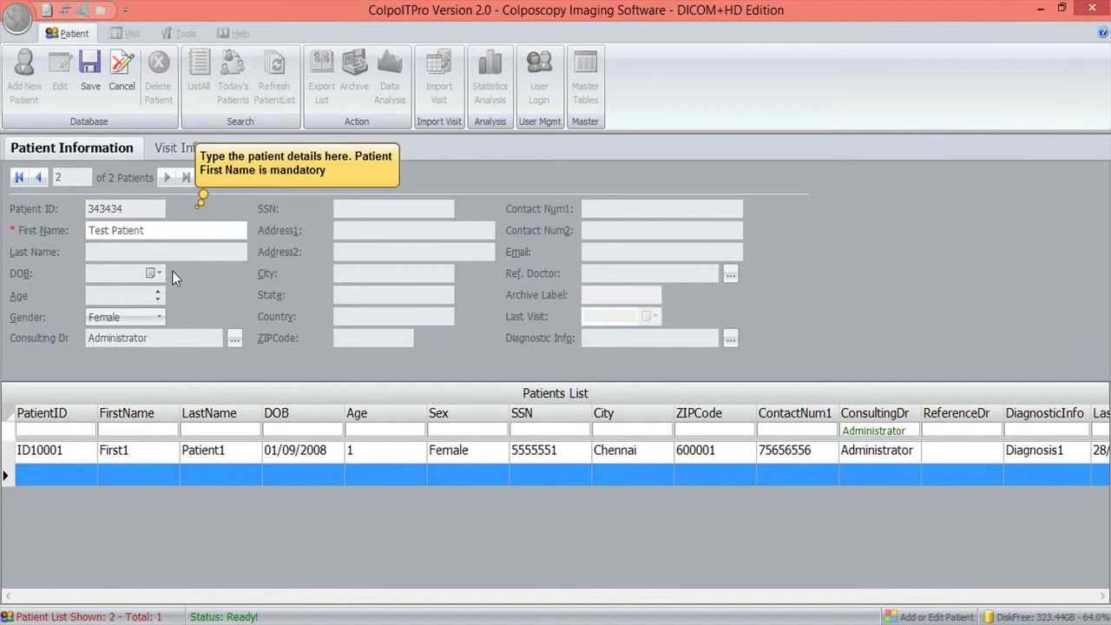
pyautogui.click(122, 297)
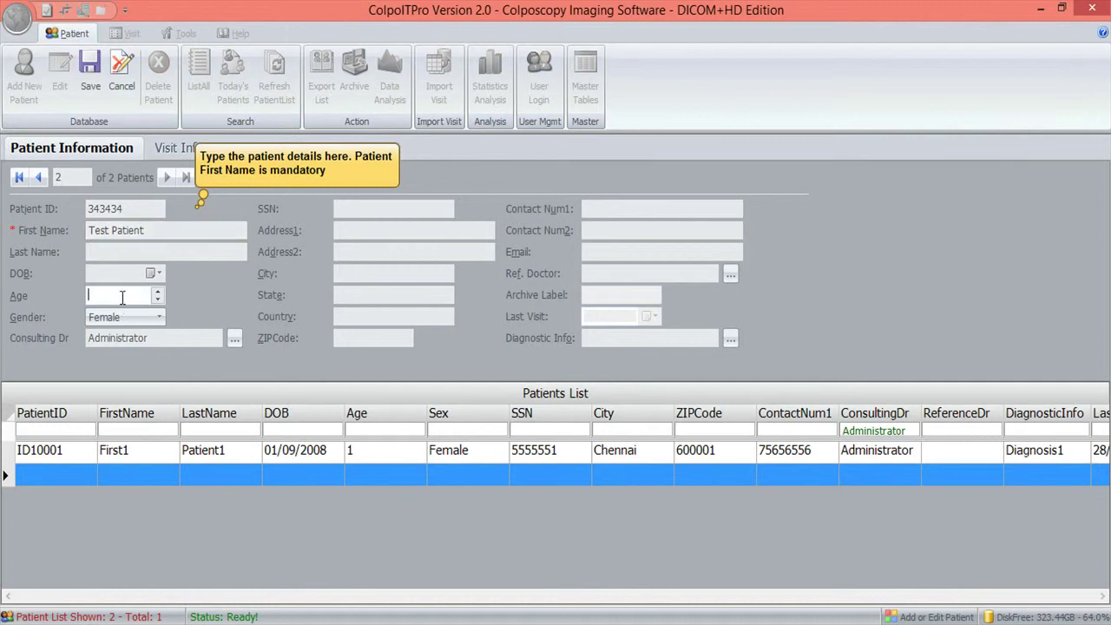
pyautogui.write('45')
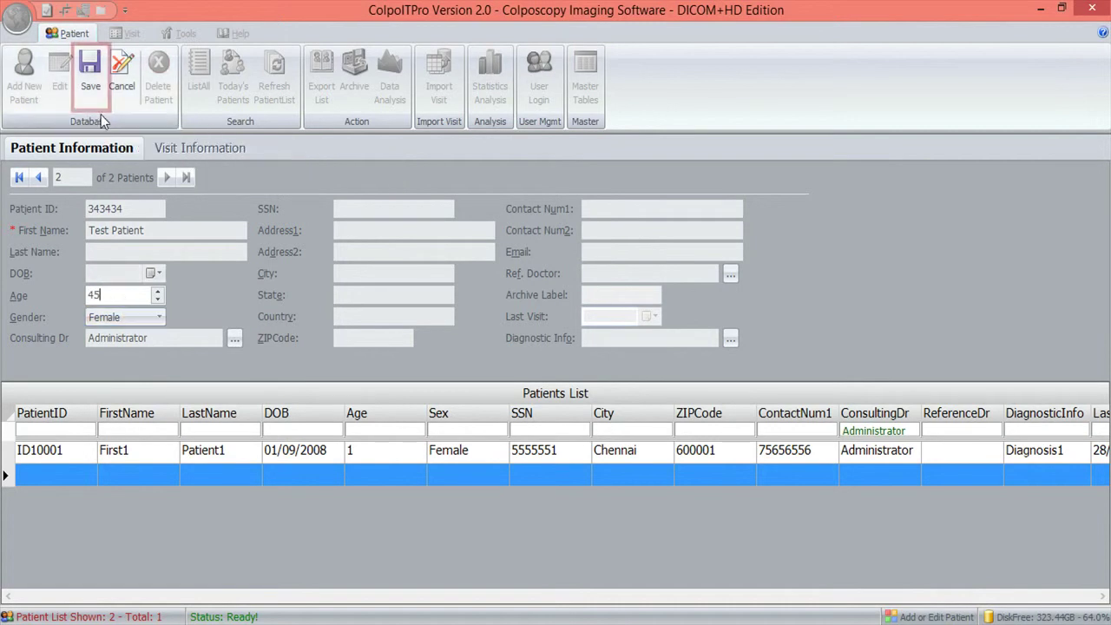
pyautogui.click(93, 94)
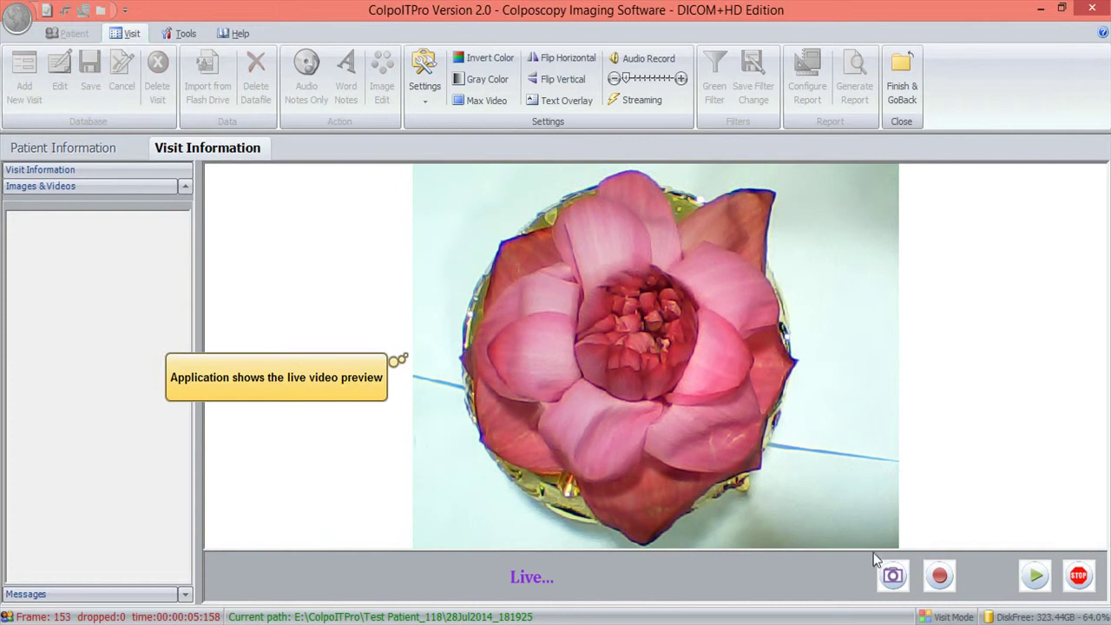
# - Capture two snapshots, Image 1 and Image 2, from the live camera view
pyautogui.click(896, 582)
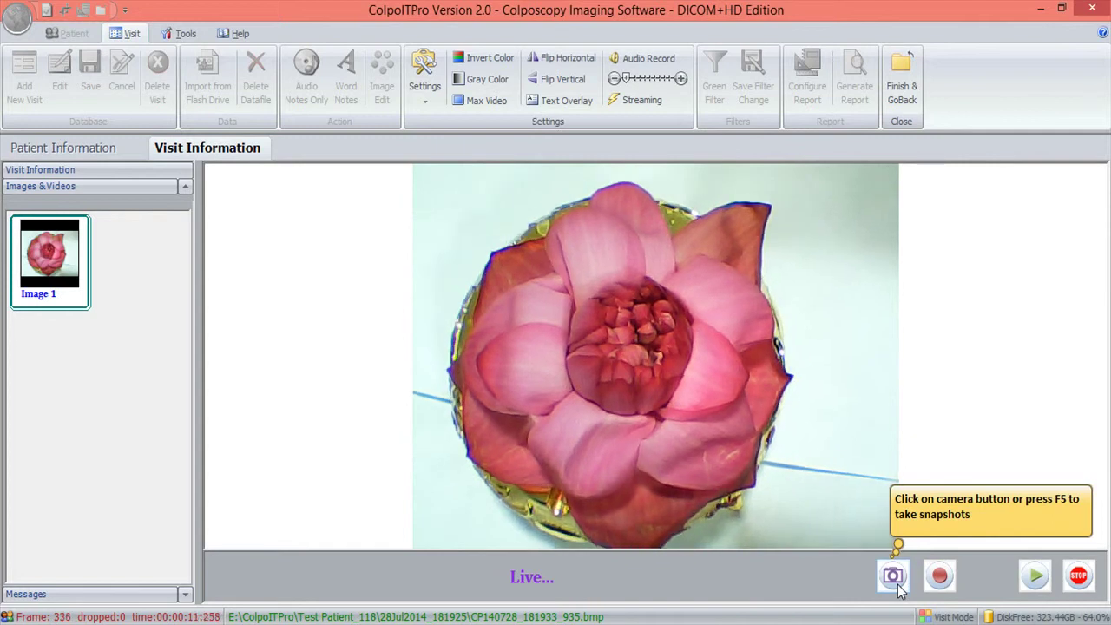
pyautogui.click(894, 580)
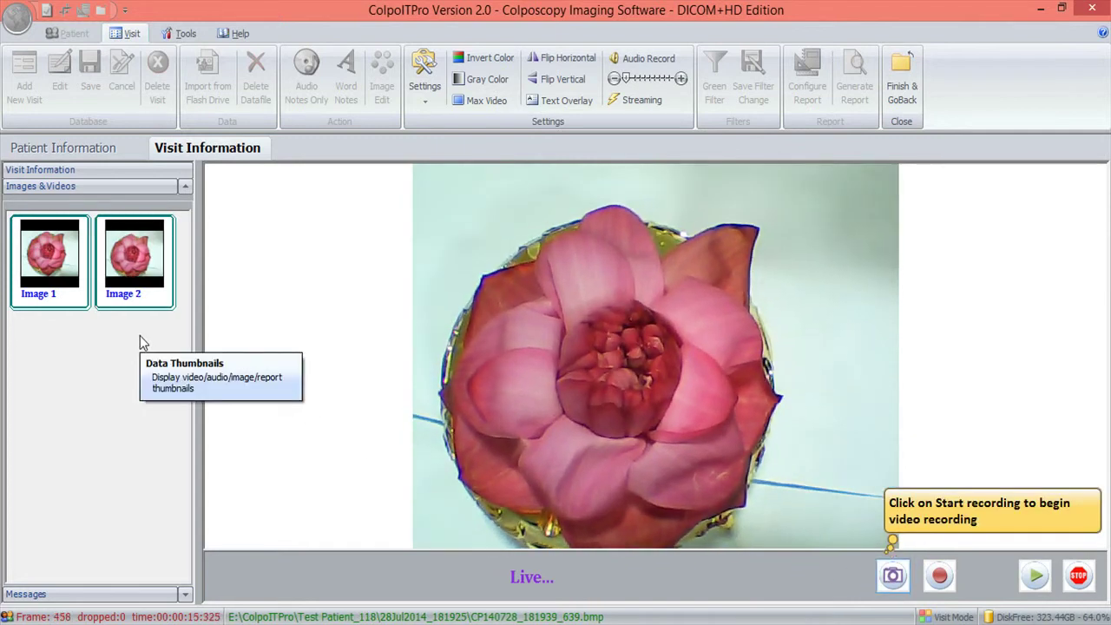
# - Record Video 1, capturing Image 3 mid-recording and pausing then resuming once
pyautogui.click(942, 578)
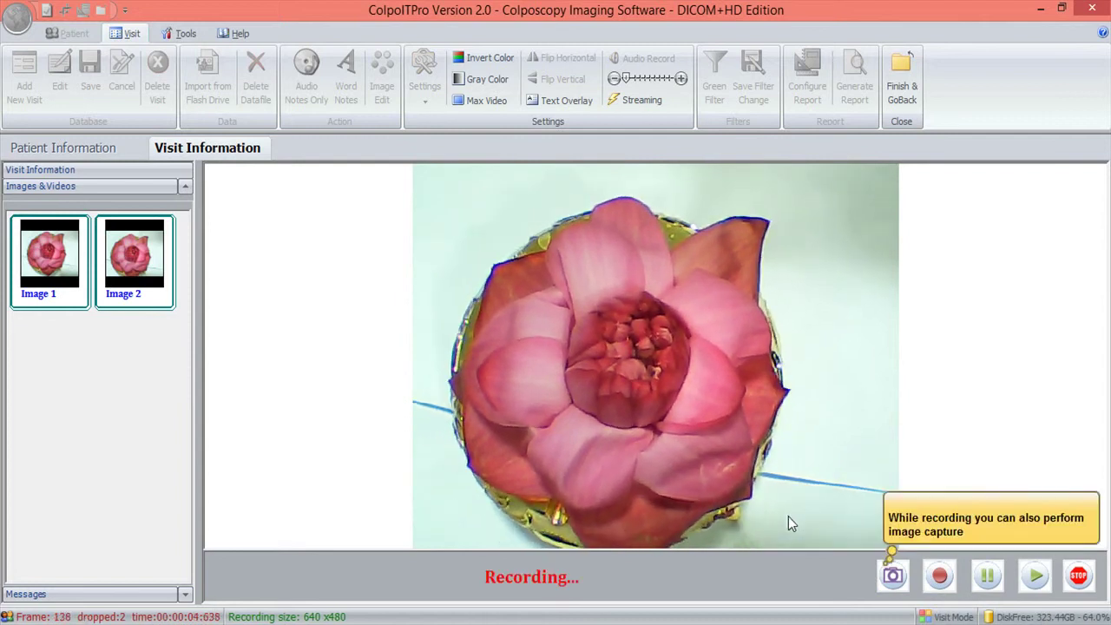
pyautogui.click(893, 575)
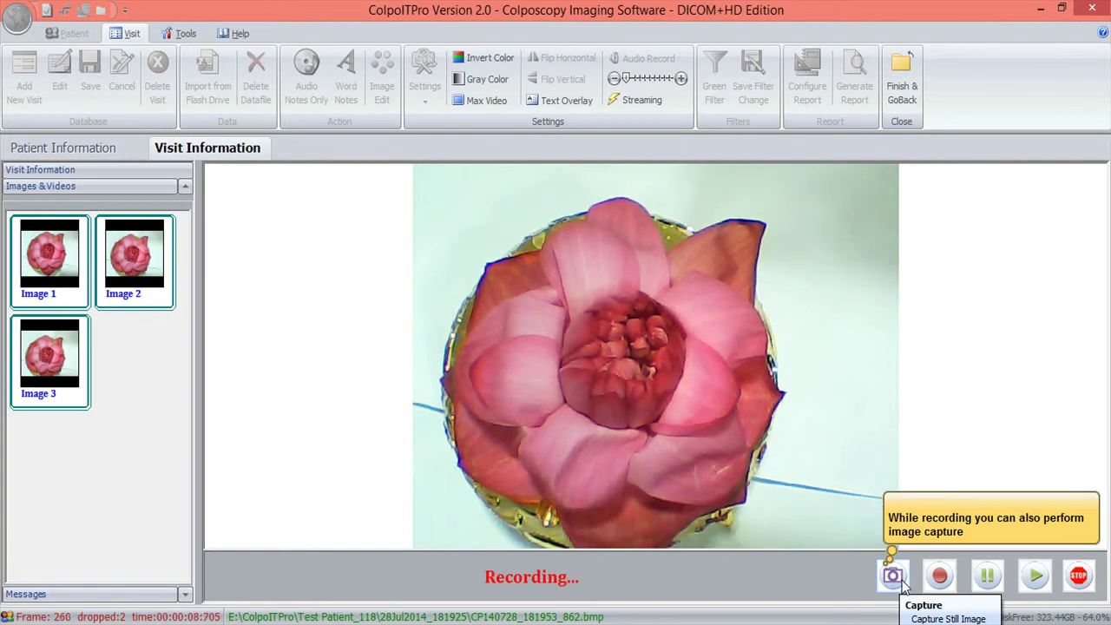
pyautogui.click(989, 578)
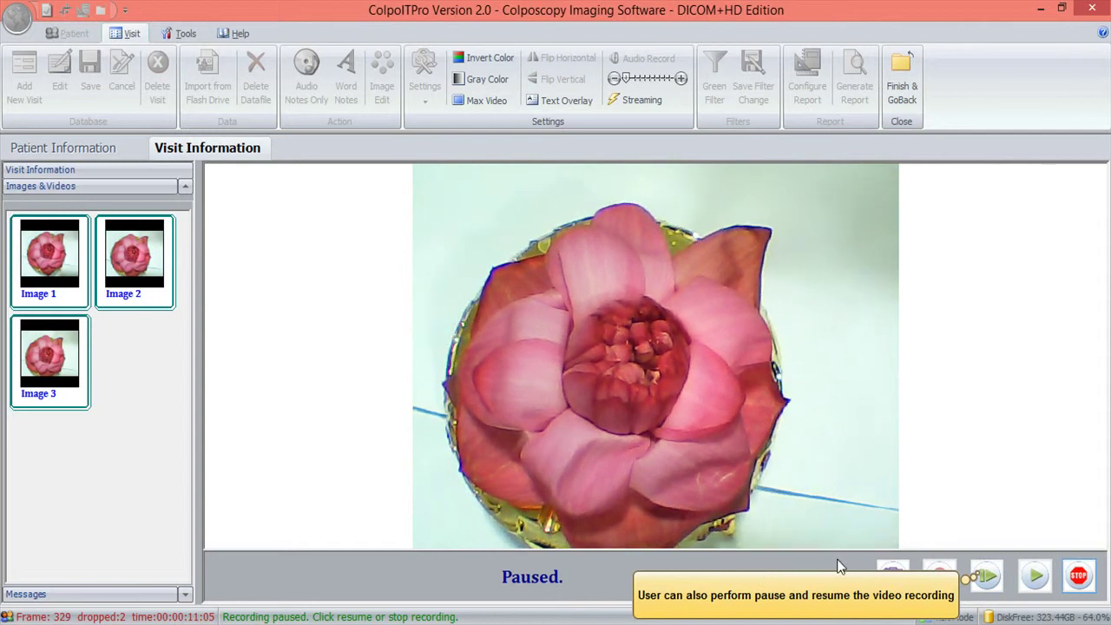
pyautogui.click(981, 576)
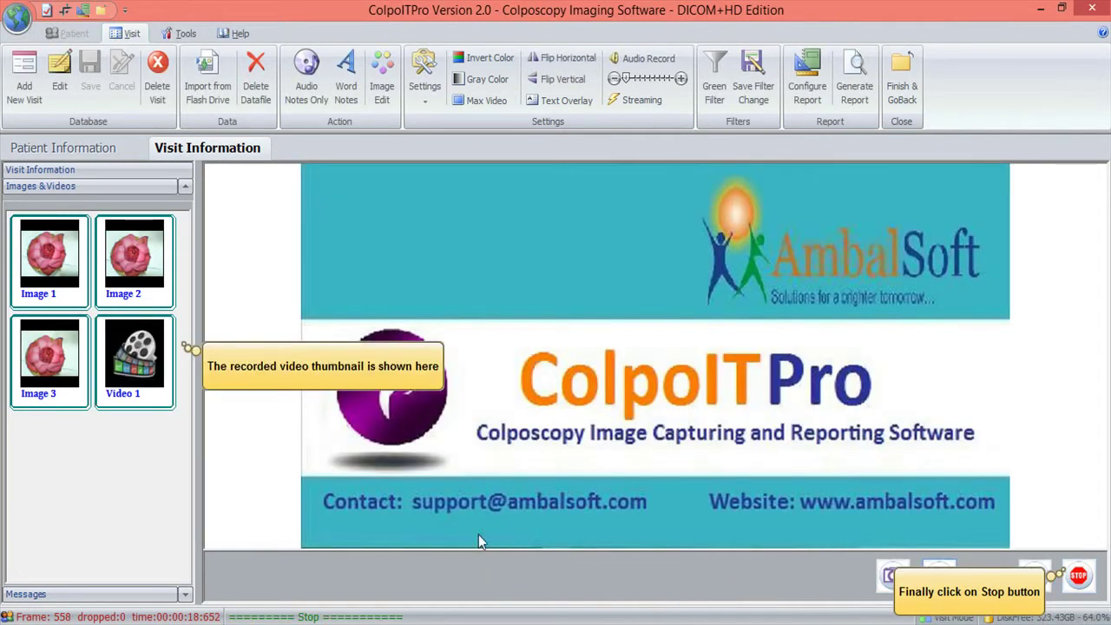
# - Play Video 1, pause and seek later, capture Image 4 and Image 5, then stop playback
pyautogui.click(145, 398)
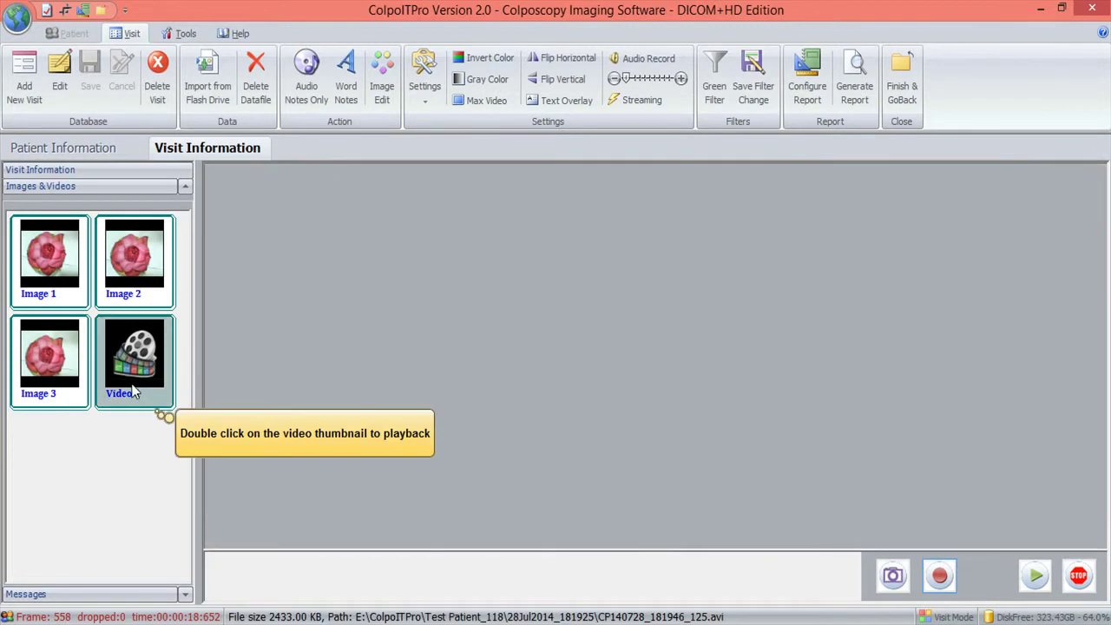
pyautogui.doubleClick(143, 393)
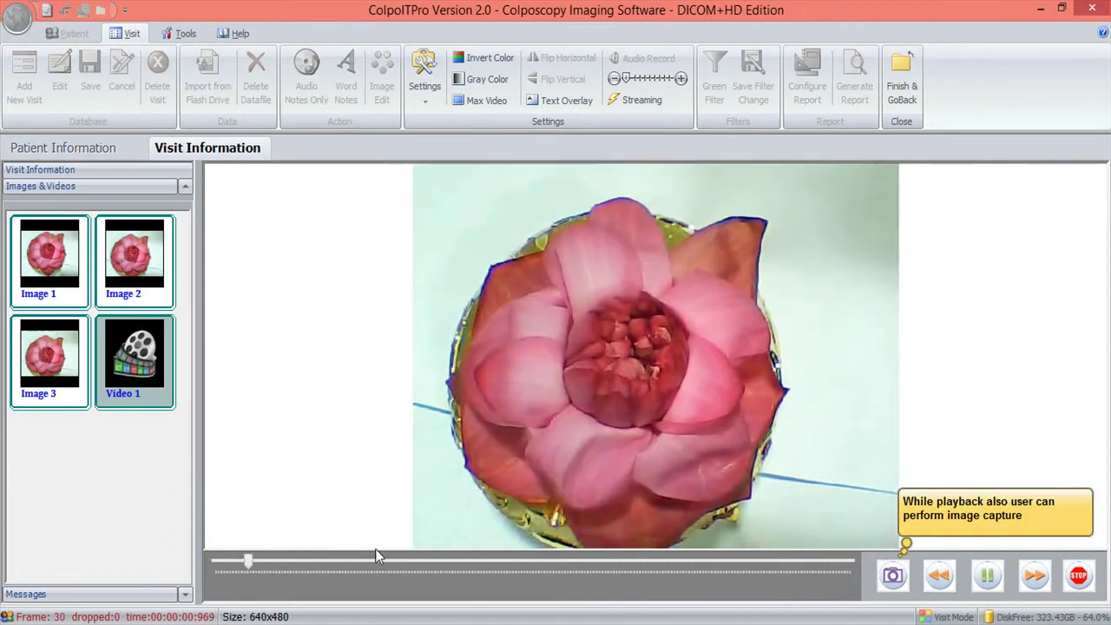
pyautogui.click(978, 586)
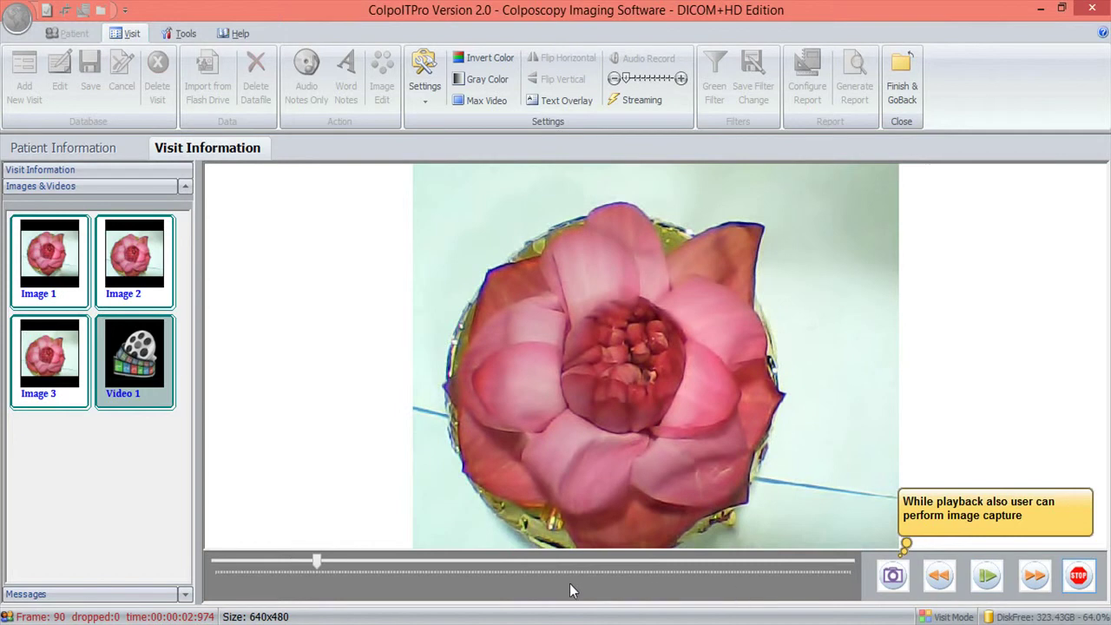
pyautogui.moveTo(317, 566); pyautogui.dragTo(464, 576)
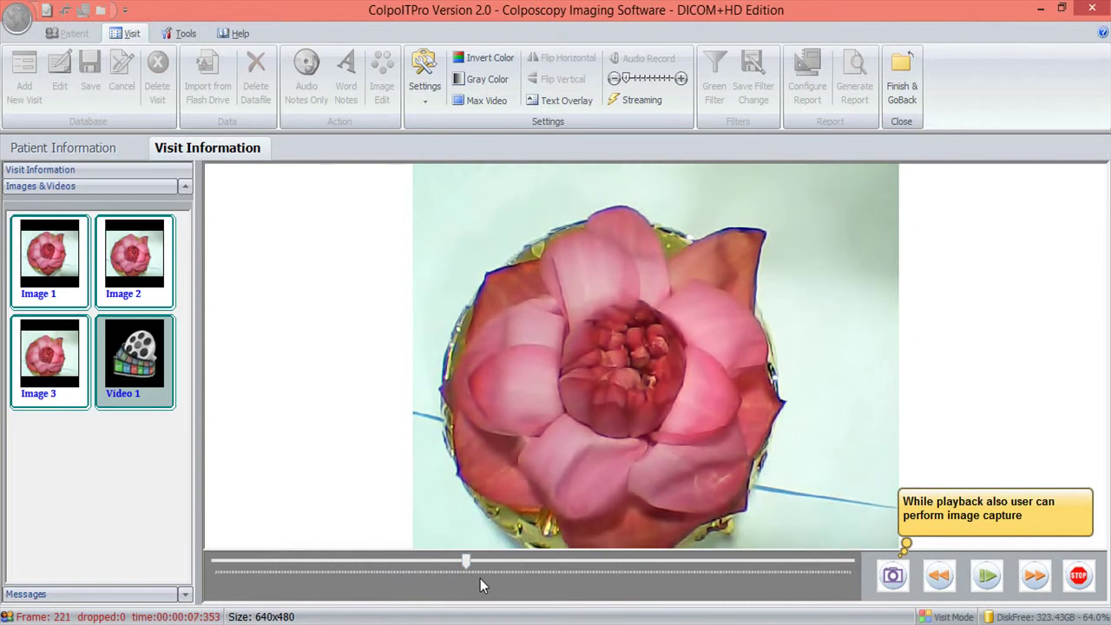
pyautogui.click(893, 580)
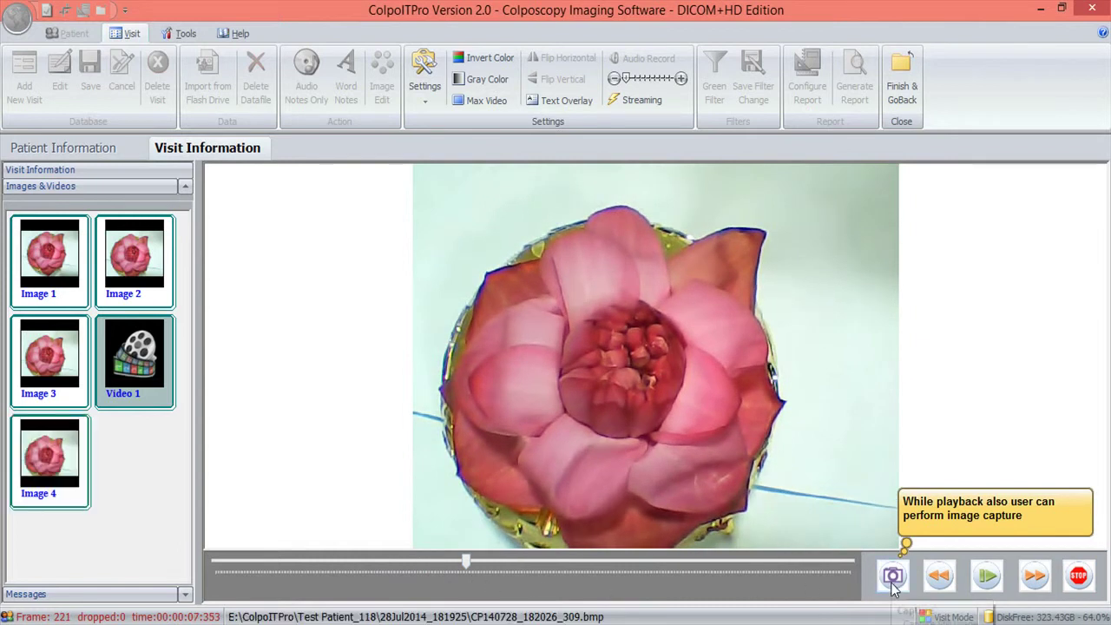
pyautogui.click(893, 579)
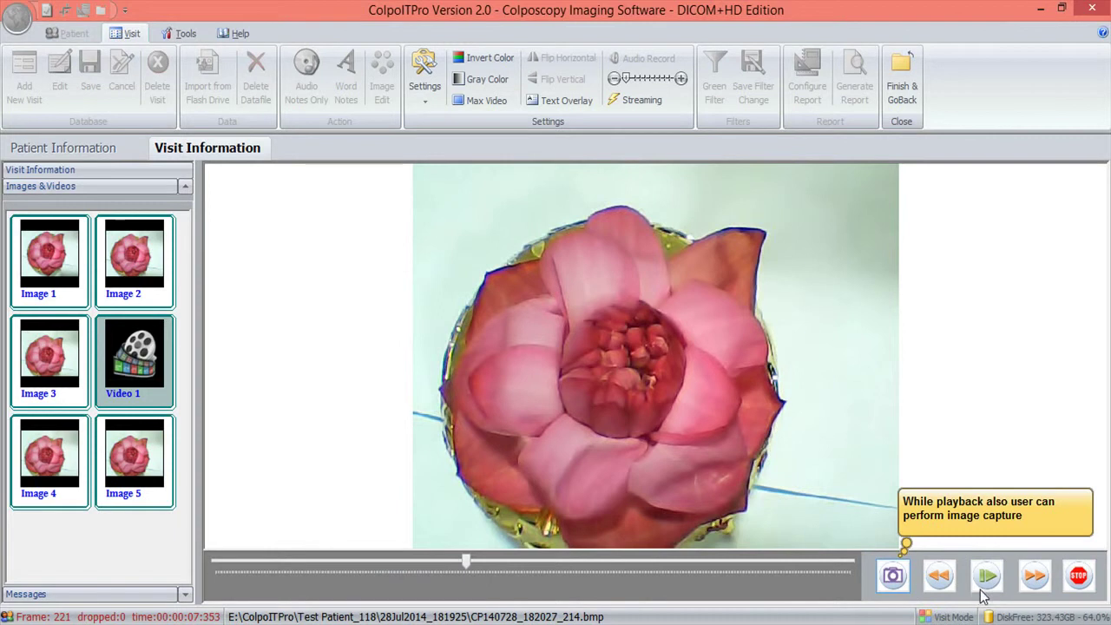
pyautogui.click(1077, 580)
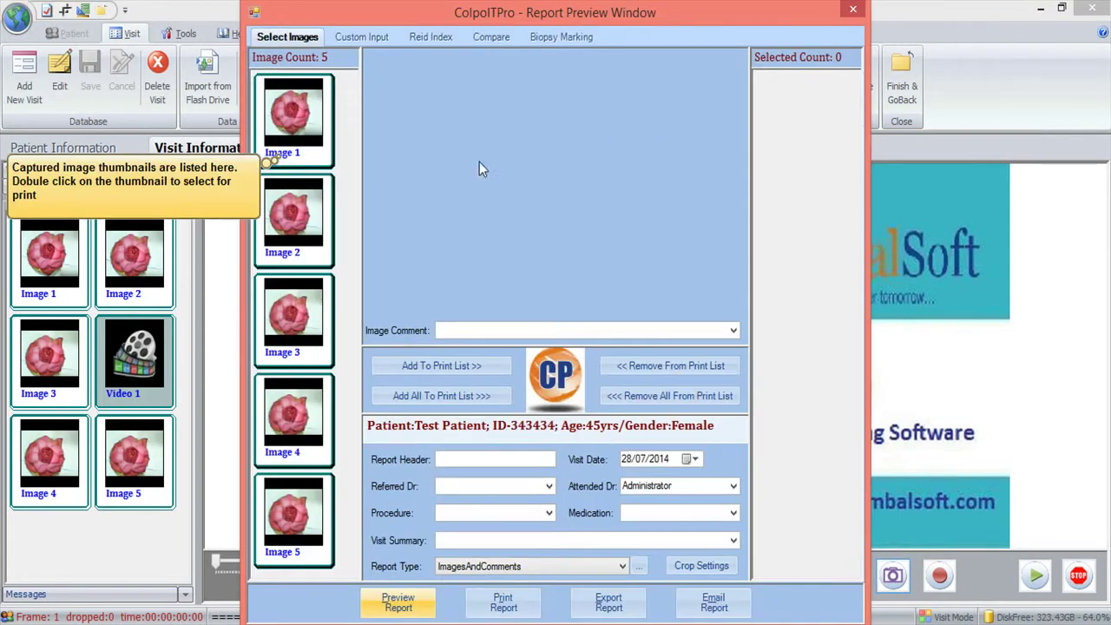
# - Add Images 1–4 to the report print list, with Image 3 first and Image 2 after Image 4
pyautogui.doubleClick(292, 217)
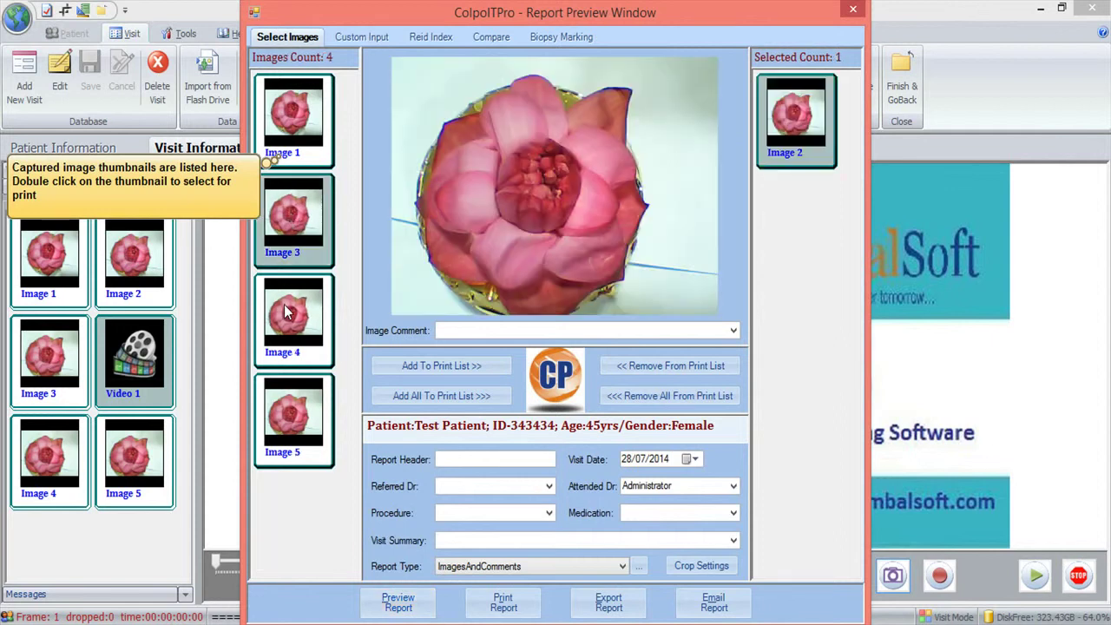
pyautogui.click(285, 304)
pyautogui.doubleClick(282, 282)
pyautogui.doubleClick(282, 243)
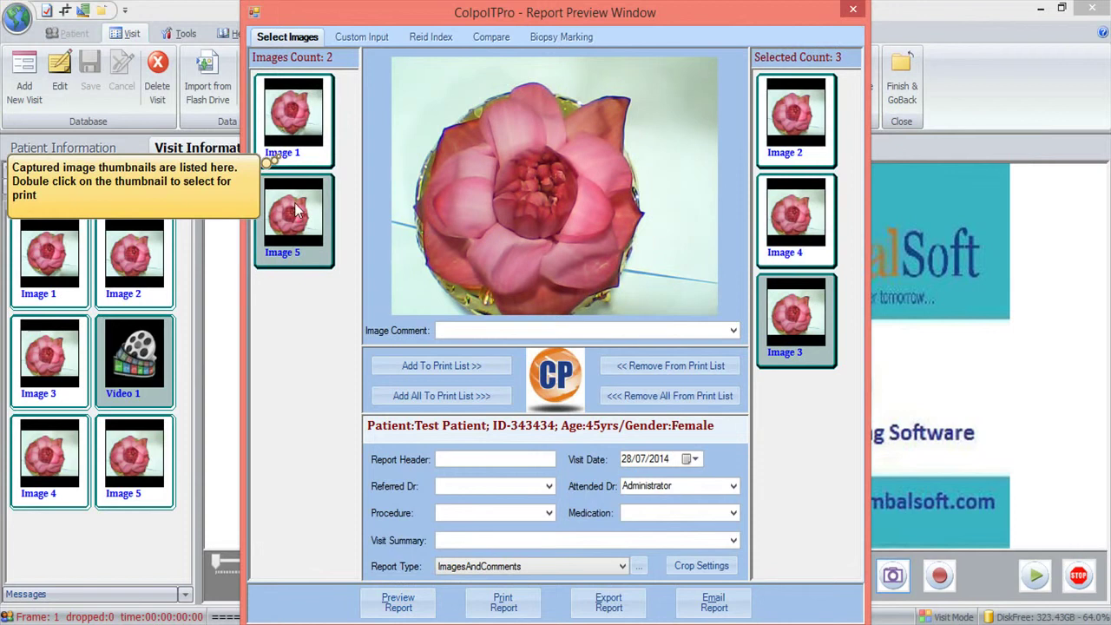
pyautogui.doubleClick(295, 122)
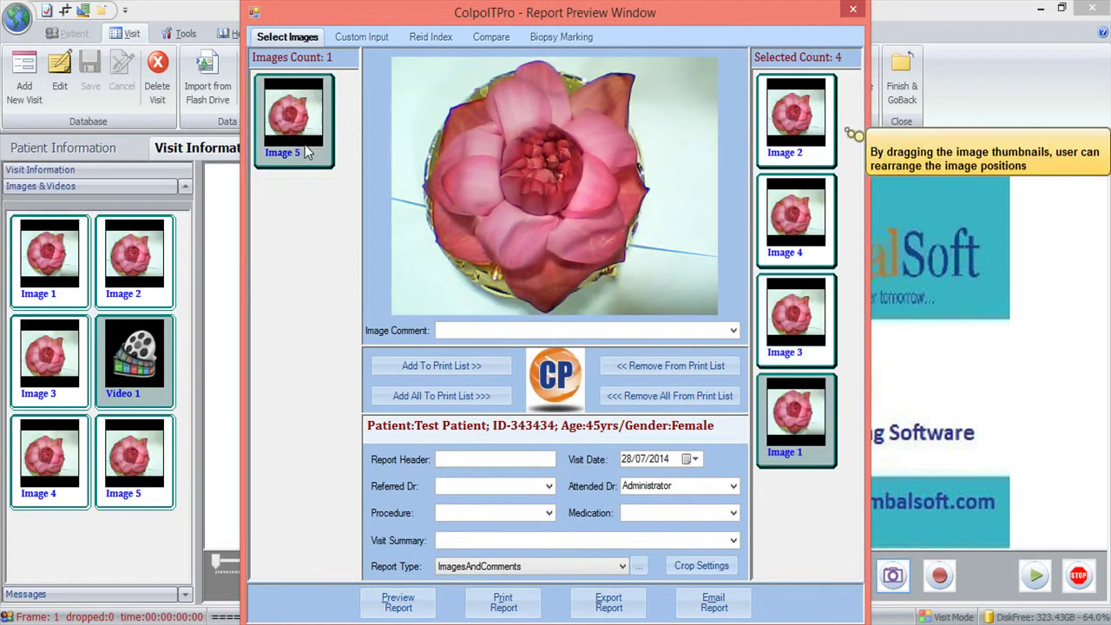
pyautogui.click(791, 153)
pyautogui.moveTo(799, 305); pyautogui.dragTo(802, 99)
pyautogui.moveTo(797, 264); pyautogui.dragTo(798, 409)
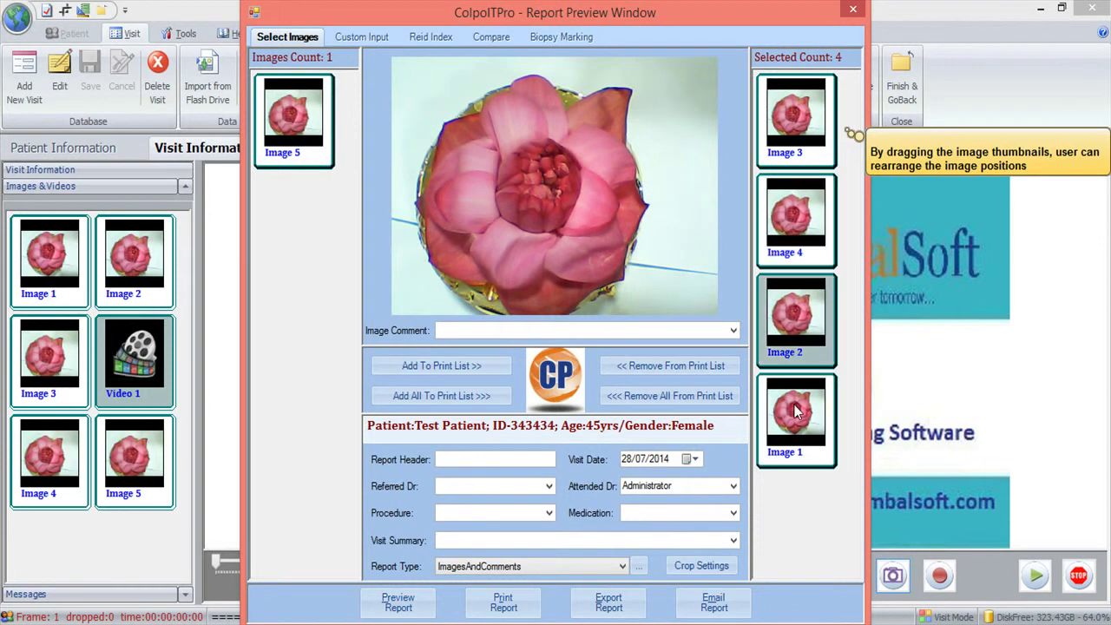
pyautogui.click(800, 139)
# - Give Image 4 the comment 'Abnormal'
pyautogui.click(676, 331)
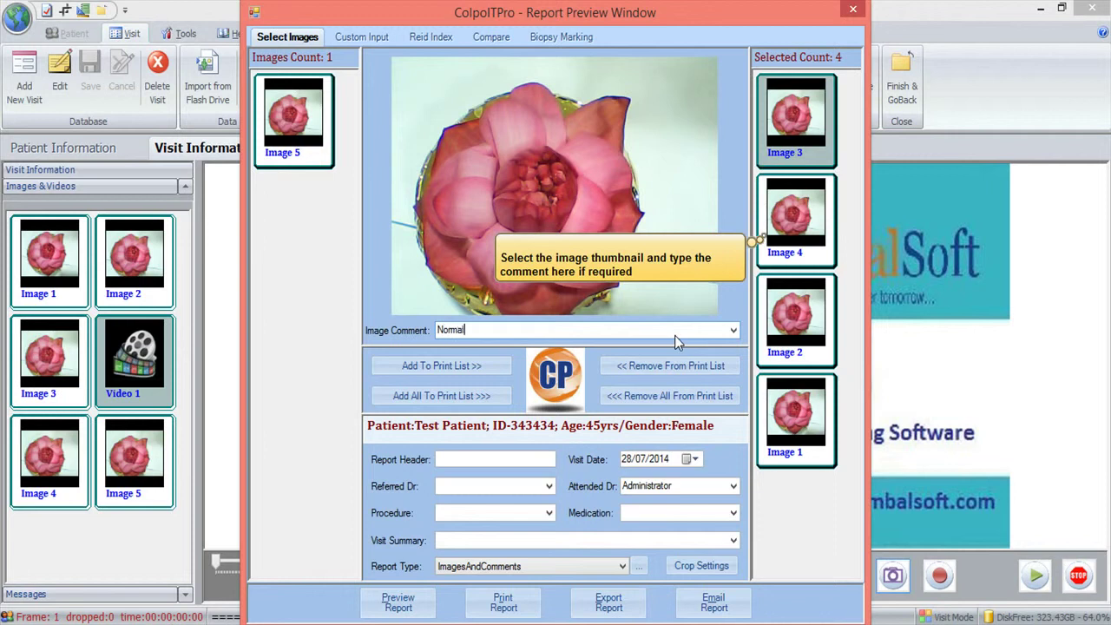
pyautogui.click(772, 272)
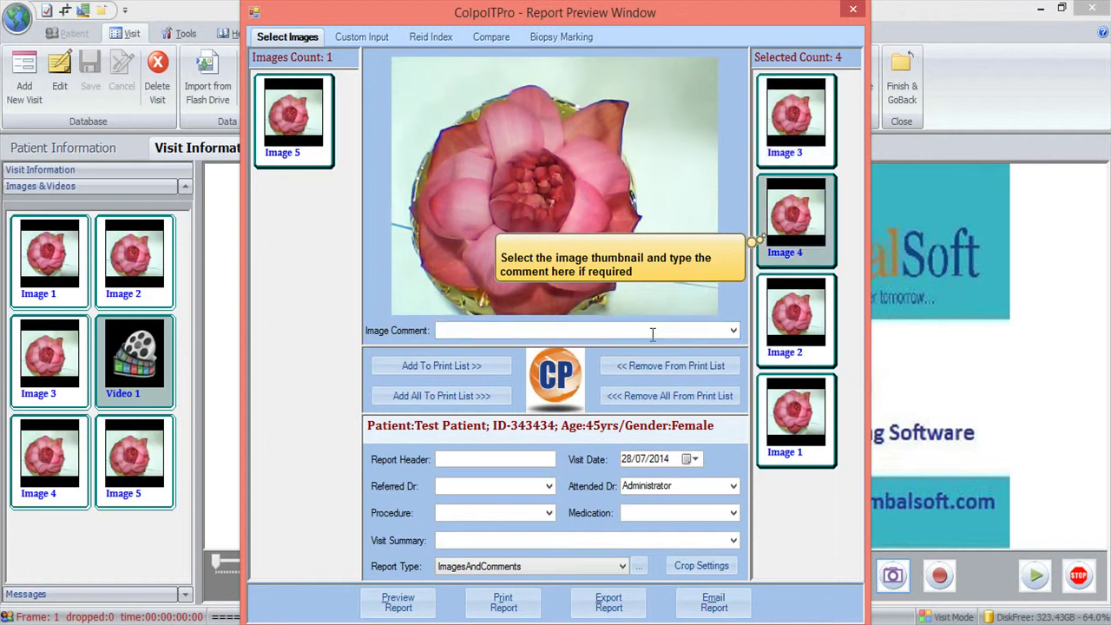
pyautogui.write('Abnormal')
# - Fill in the referring and attending doctors' names and set the procedure to Colposcopy
pyautogui.press('Tab')
pyautogui.write('Dr. Rose')
pyautogui.press('Tab')
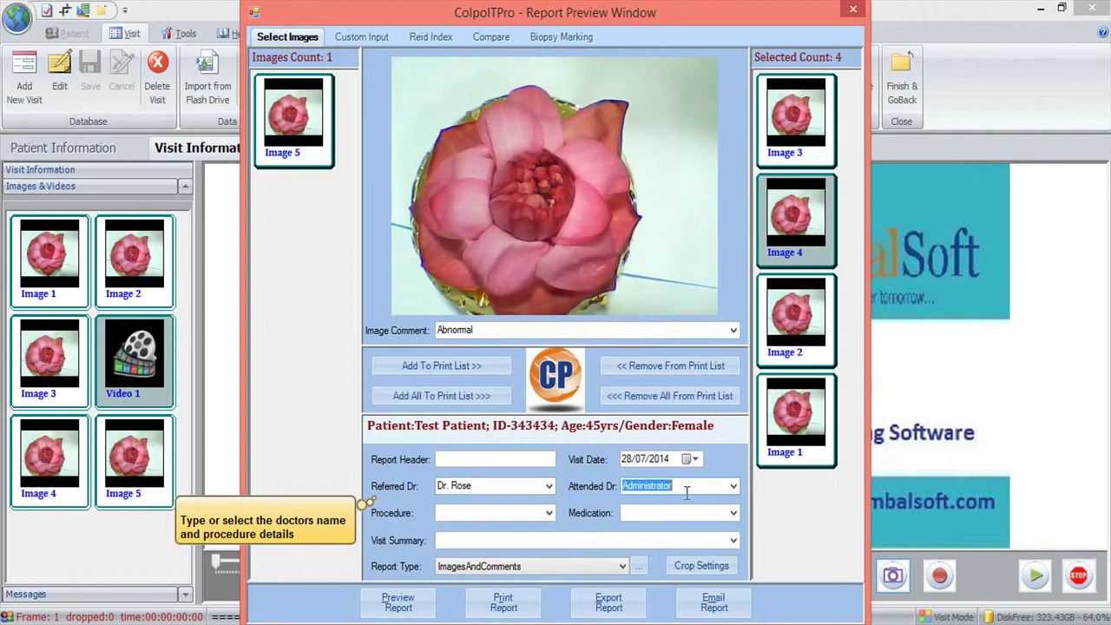
pyautogui.write('Dr. Teena')
pyautogui.click(506, 512)
pyautogui.write('Colposcopy')
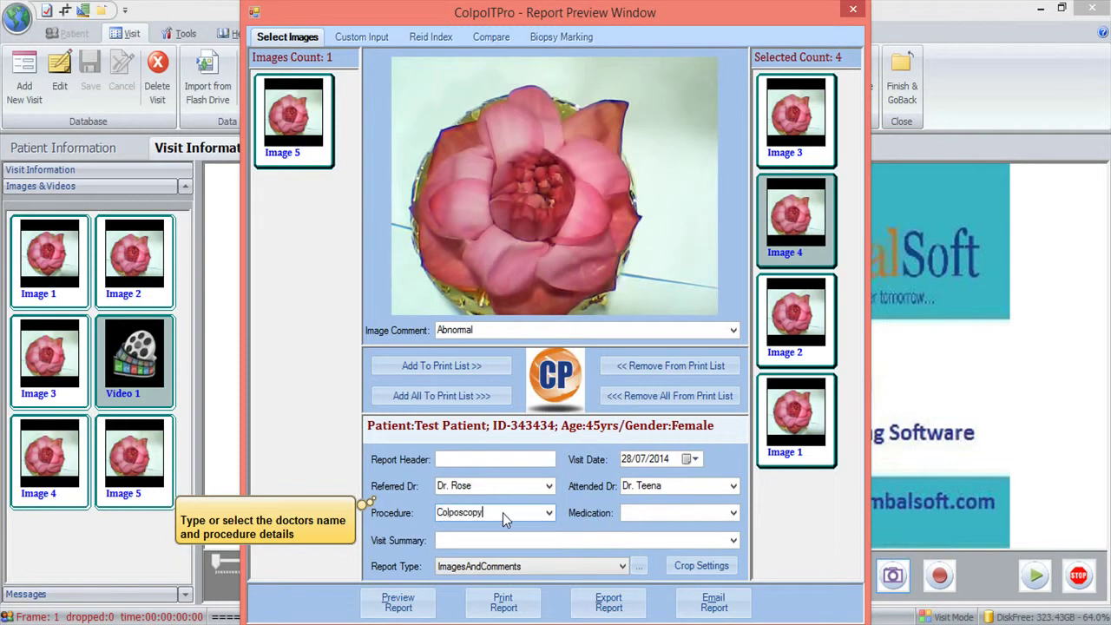
# - Choose the BiopsyColpoDig4Images report type and go to the custom report details
pyautogui.click(527, 566)
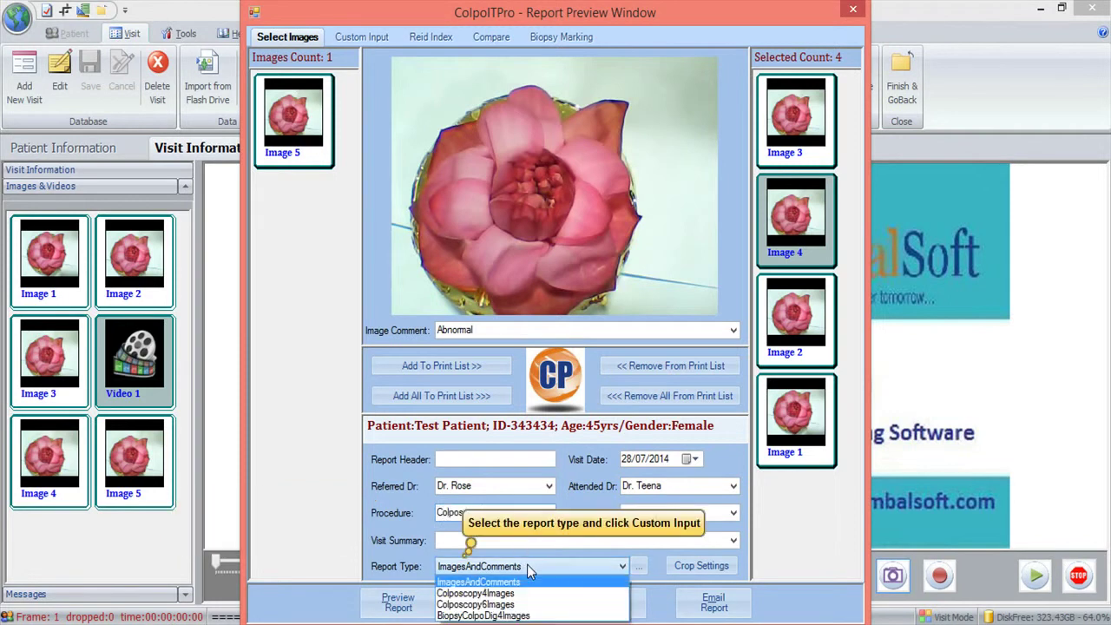
pyautogui.click(527, 615)
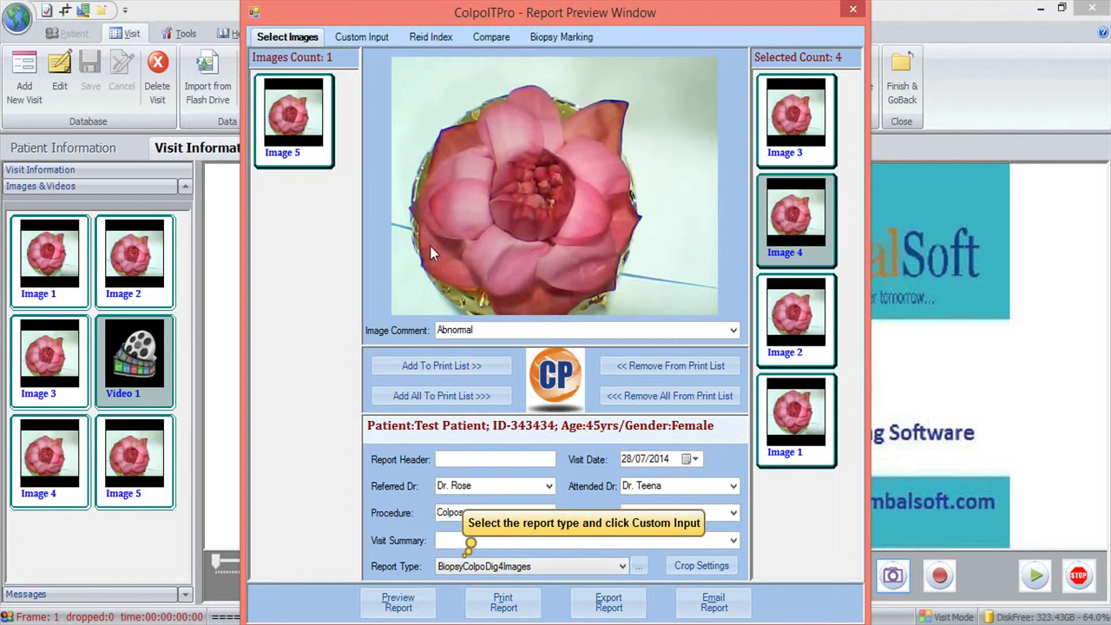
pyautogui.click(369, 41)
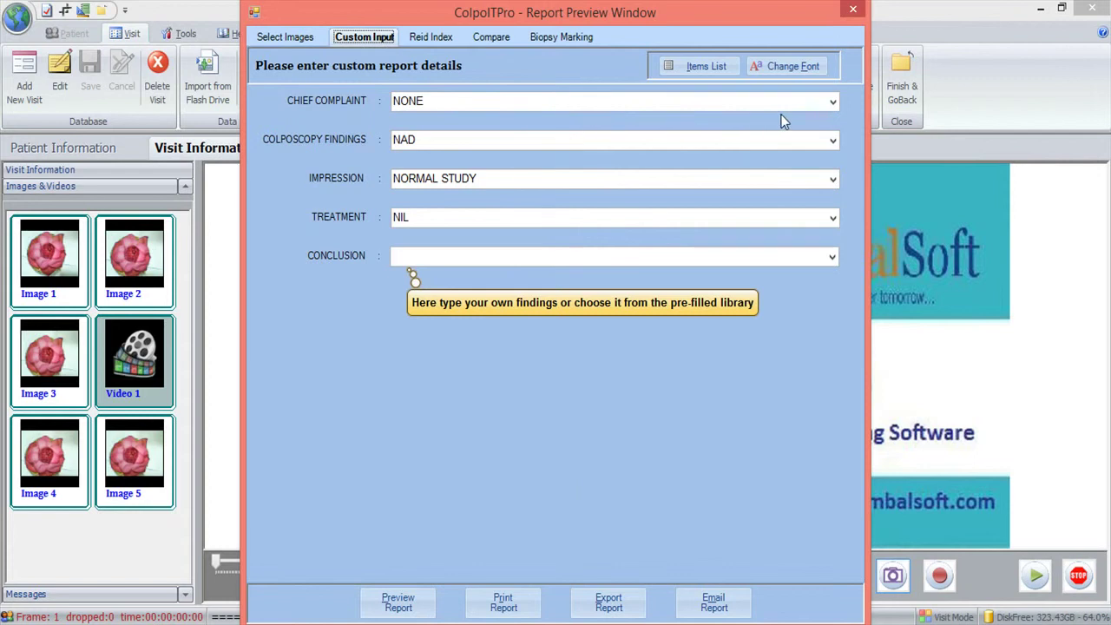
# - Set chief complaint Bleed on Touch and findings Abnormal, then score Indistinct AW in the Reid index
pyautogui.click(834, 101)
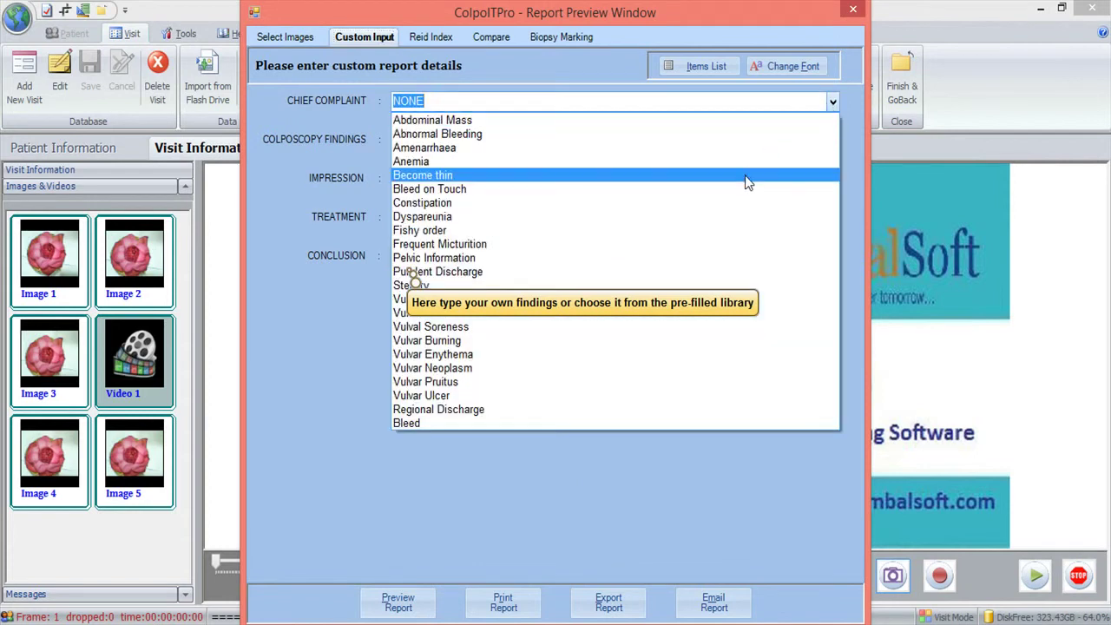
pyautogui.click(741, 189)
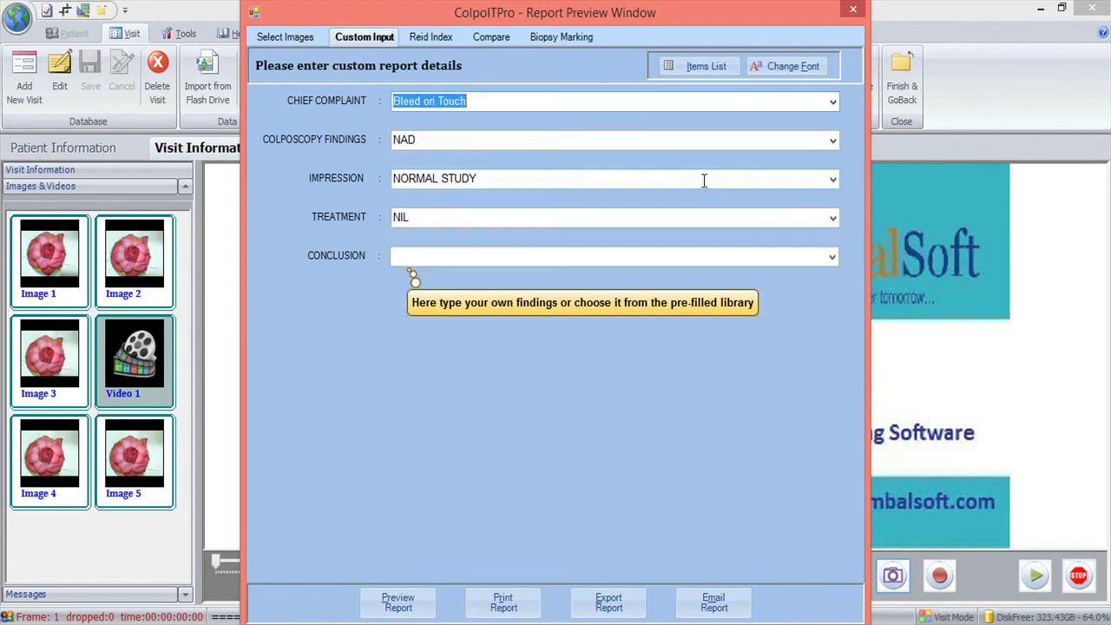
pyautogui.click(655, 141)
pyautogui.write('Abnormal')
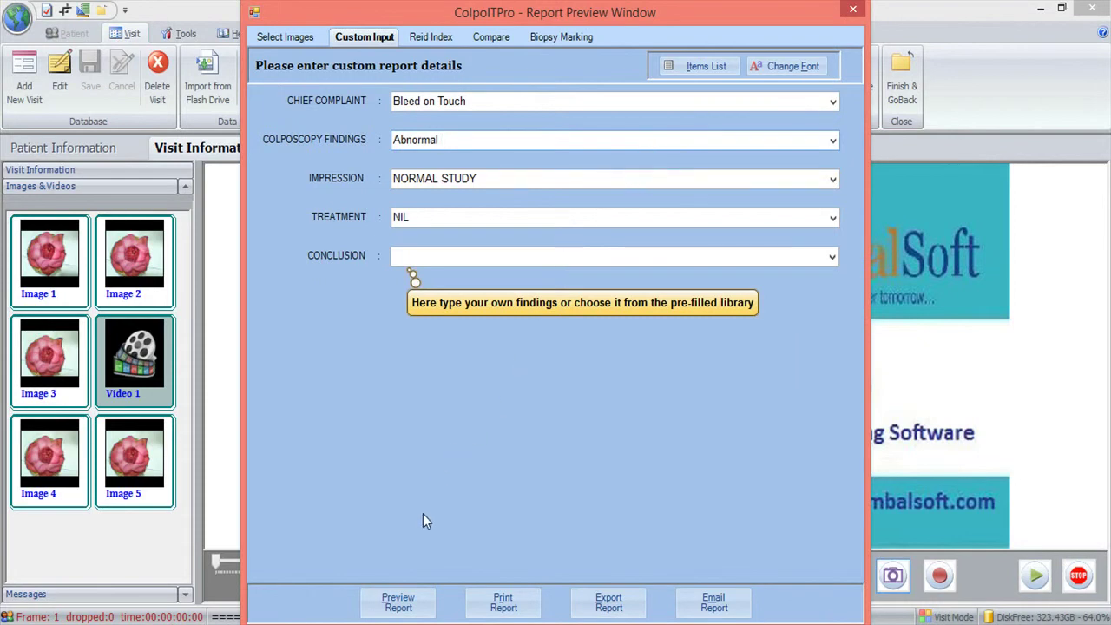
pyautogui.click(430, 41)
pyautogui.click(388, 170)
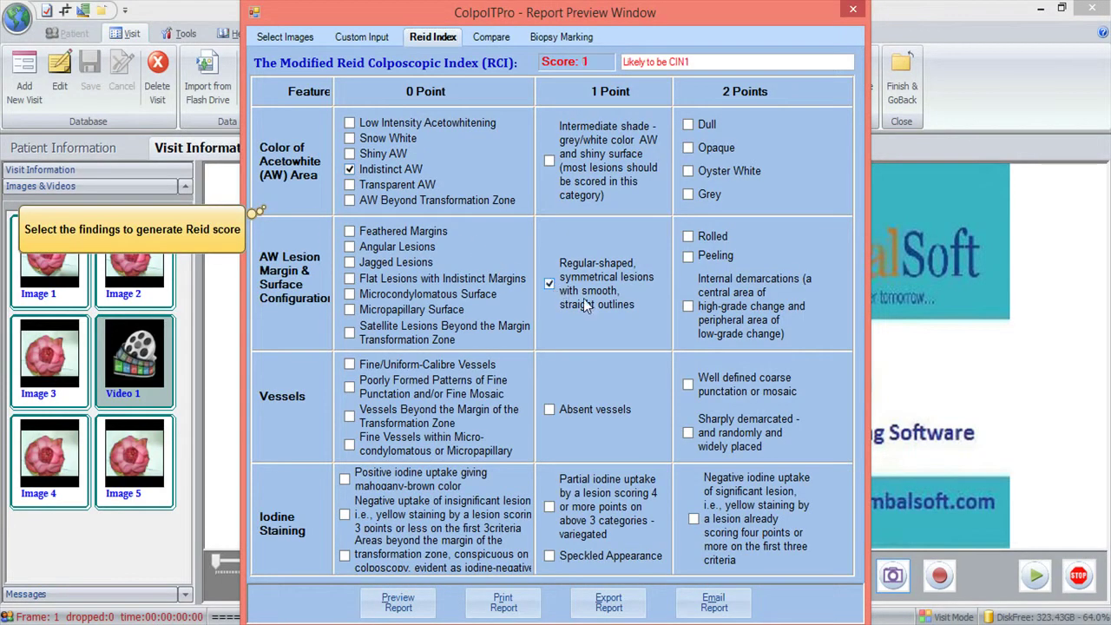
# - Score vessels as Absent instead of coarse punctation, giving Reid score 2 (likely CIN1), then open Compare
pyautogui.click(690, 384)
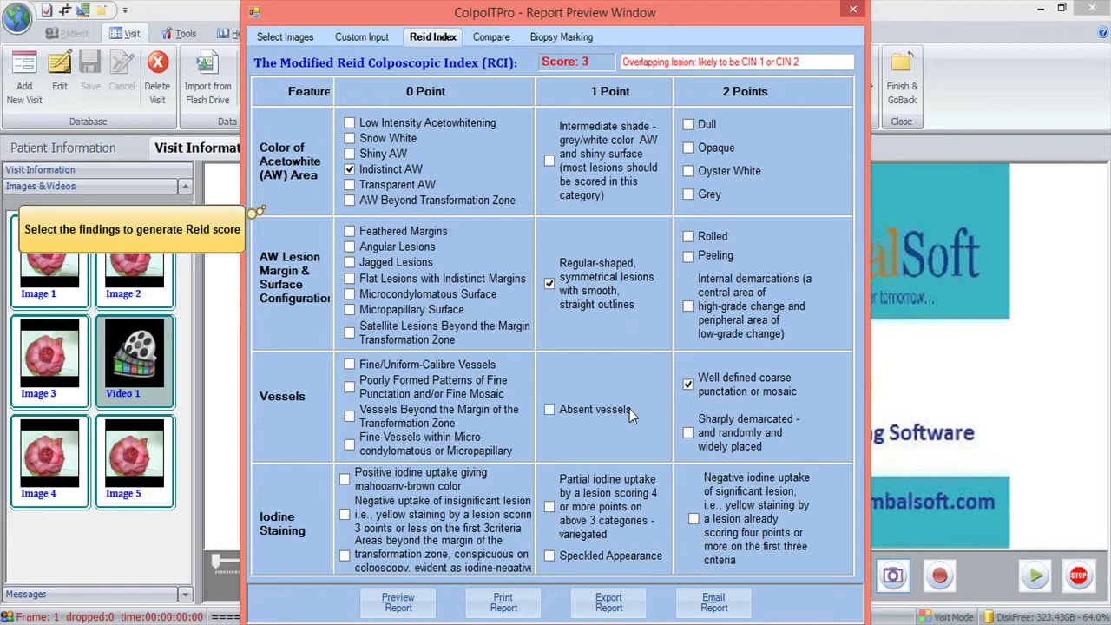
pyautogui.click(595, 409)
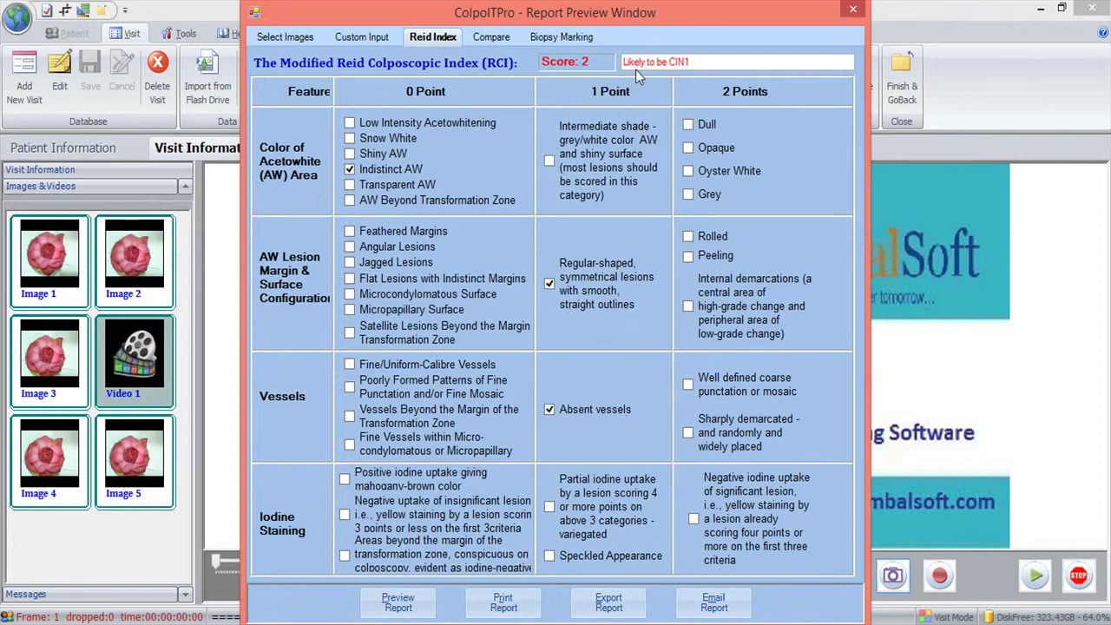
pyautogui.click(492, 39)
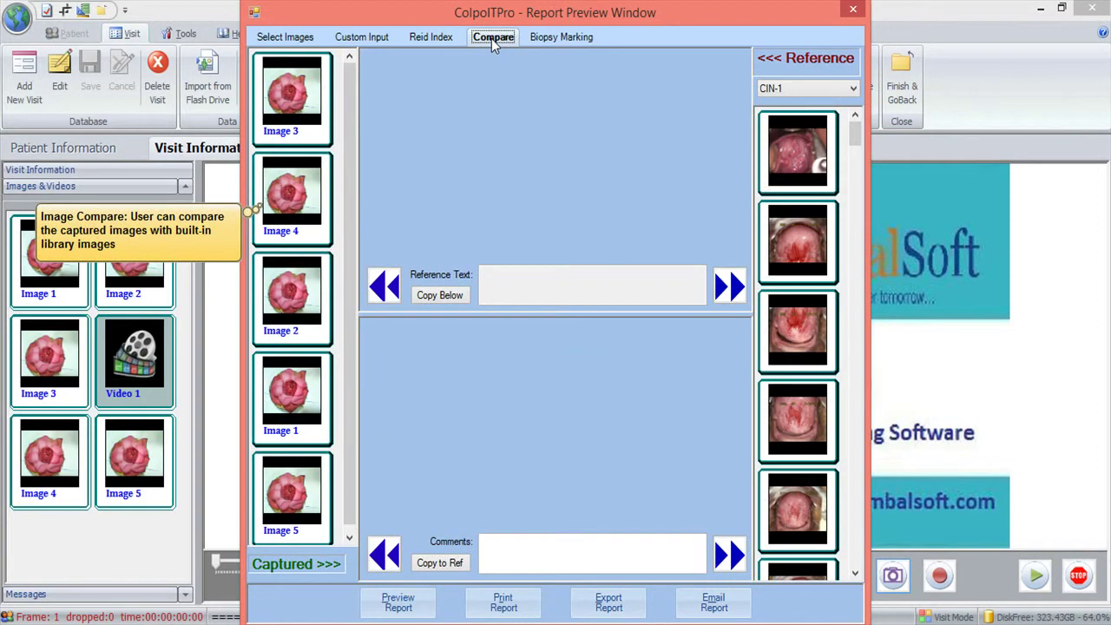
# - Compare Image 4 with the second and third CIN-1 reference images, then go to Biopsy Marking
pyautogui.click(299, 191)
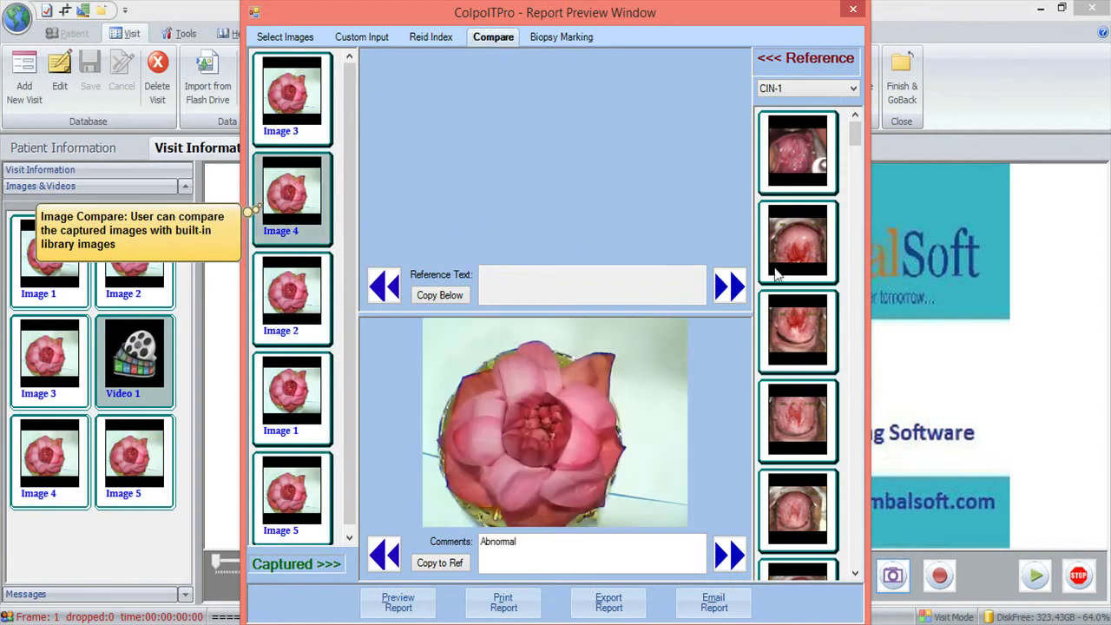
pyautogui.click(778, 273)
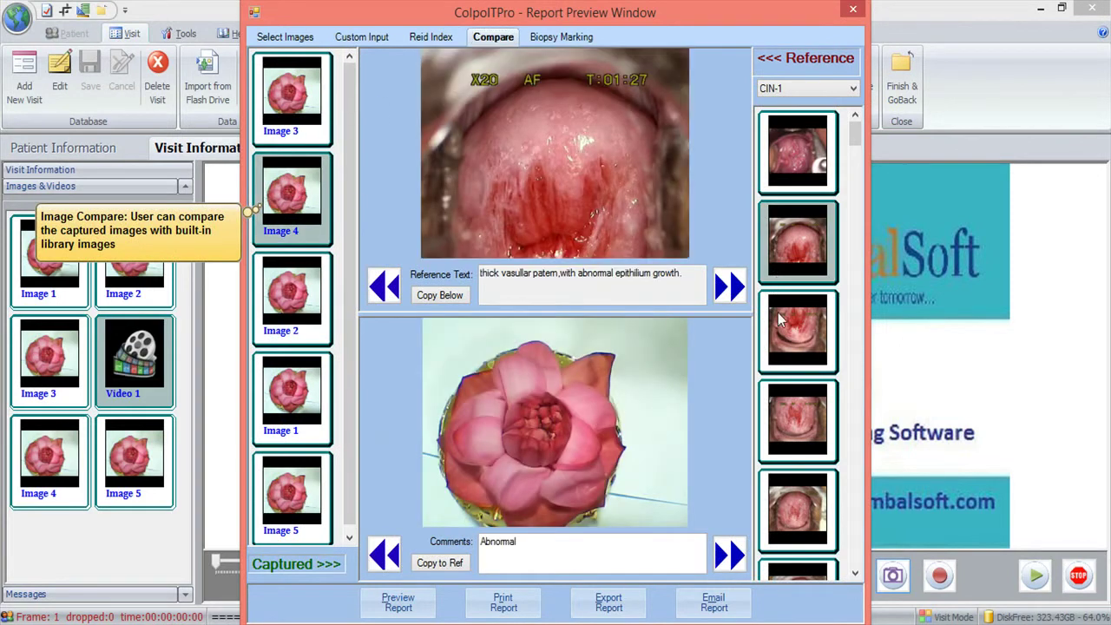
pyautogui.click(779, 349)
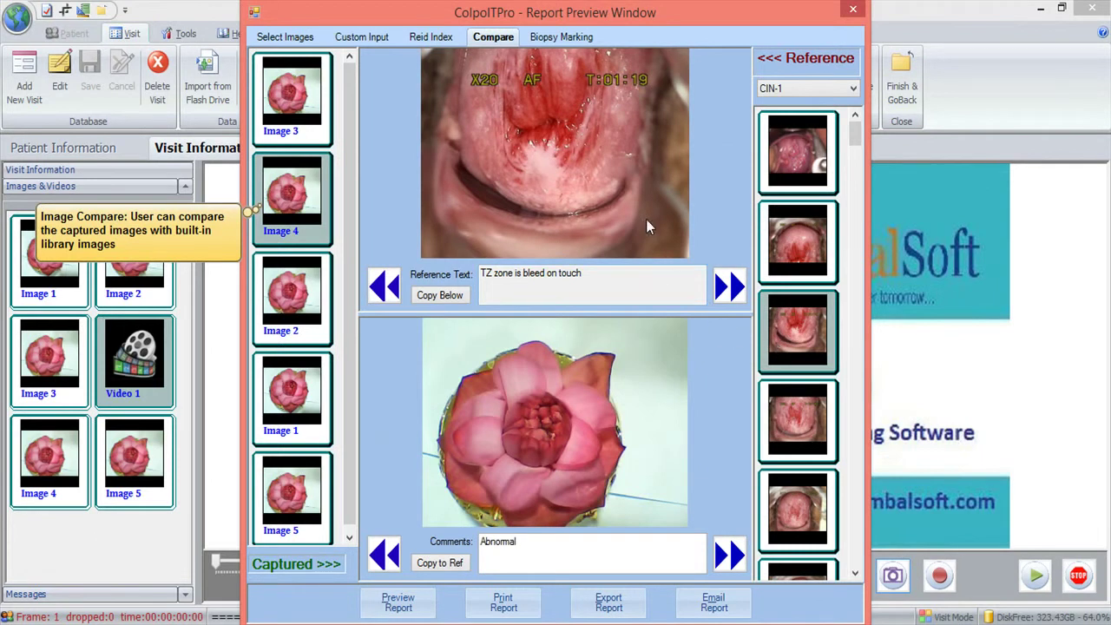
pyautogui.click(570, 36)
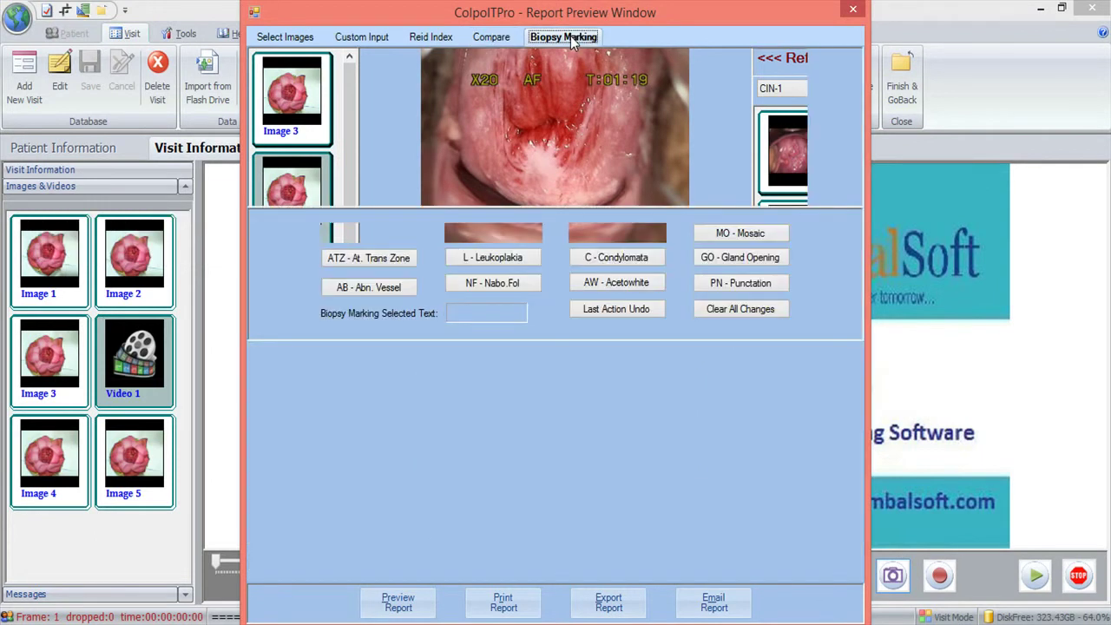
# - Place Leukoplakia, ATZ and Acetowhite marks on the biopsy graphs and generate the report preview
pyautogui.click(496, 257)
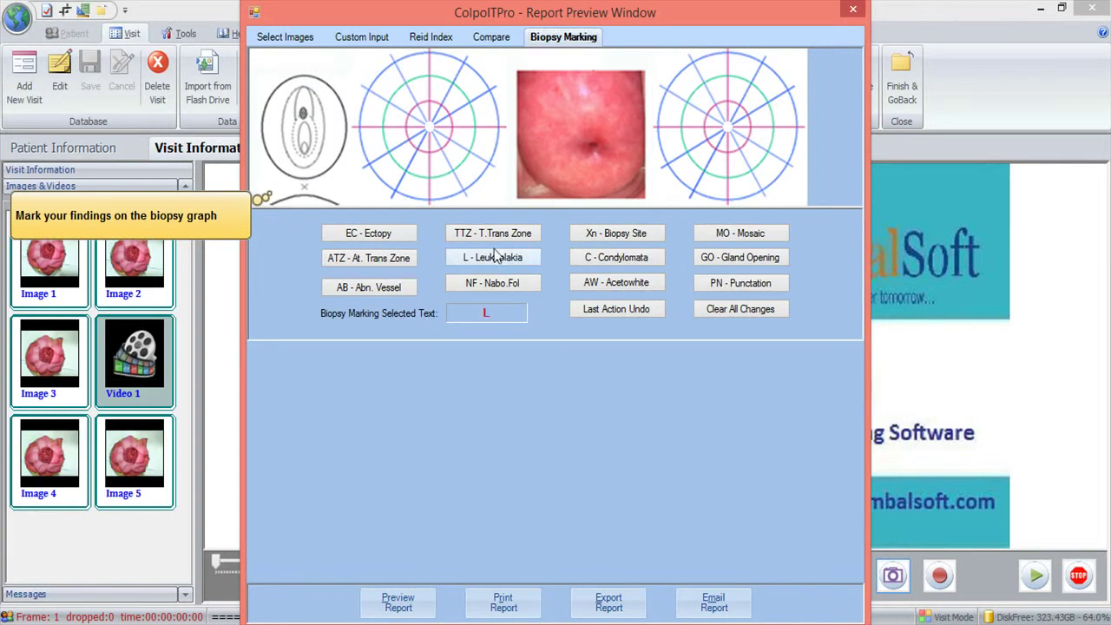
pyautogui.click(480, 126)
pyautogui.click(388, 255)
pyautogui.click(610, 285)
pyautogui.click(705, 97)
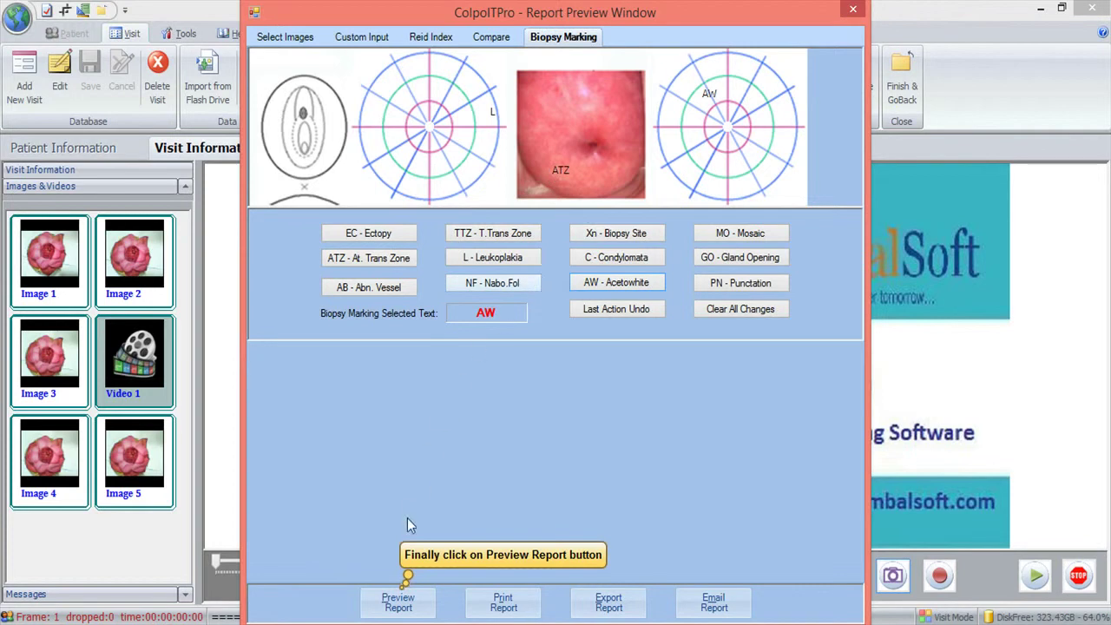
pyautogui.click(407, 597)
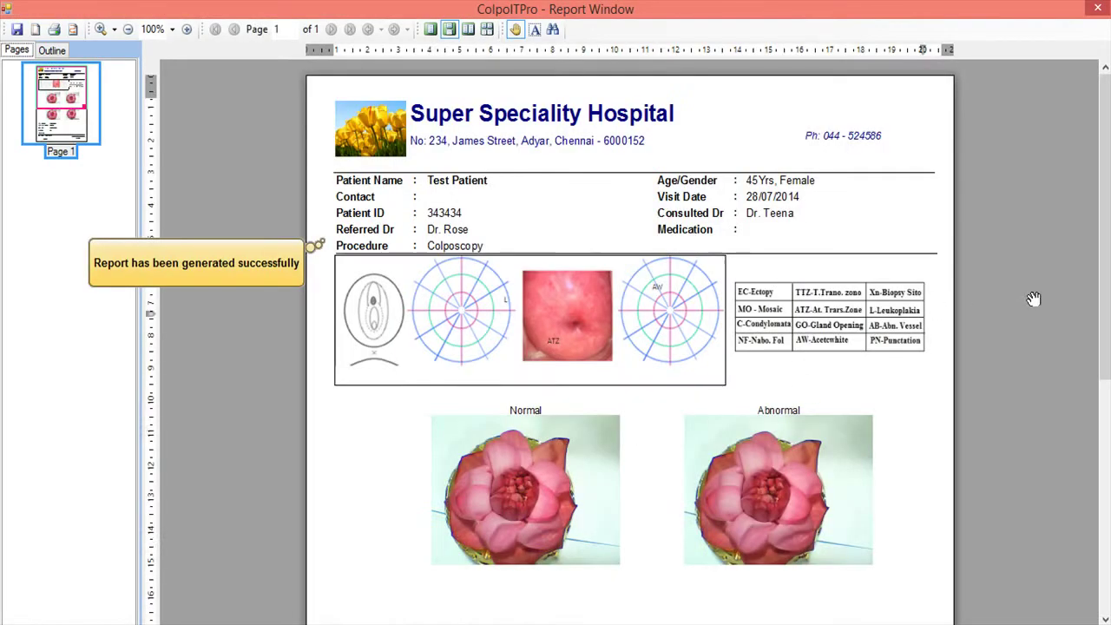
# - Send the generated Test Patient report to the printer from the Report Window
pyautogui.moveTo(1108, 265)
pyautogui.mouseDown()
pyautogui.moveTo(1105, 466)
pyautogui.moveTo(1108, 270)
pyautogui.mouseUp()
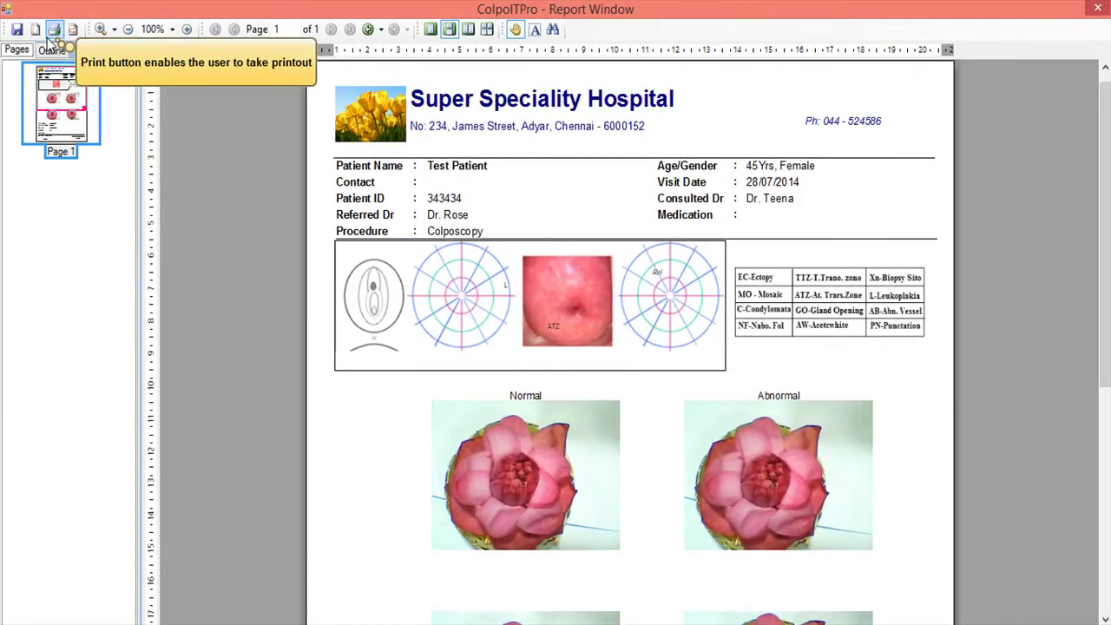
pyautogui.click(53, 31)
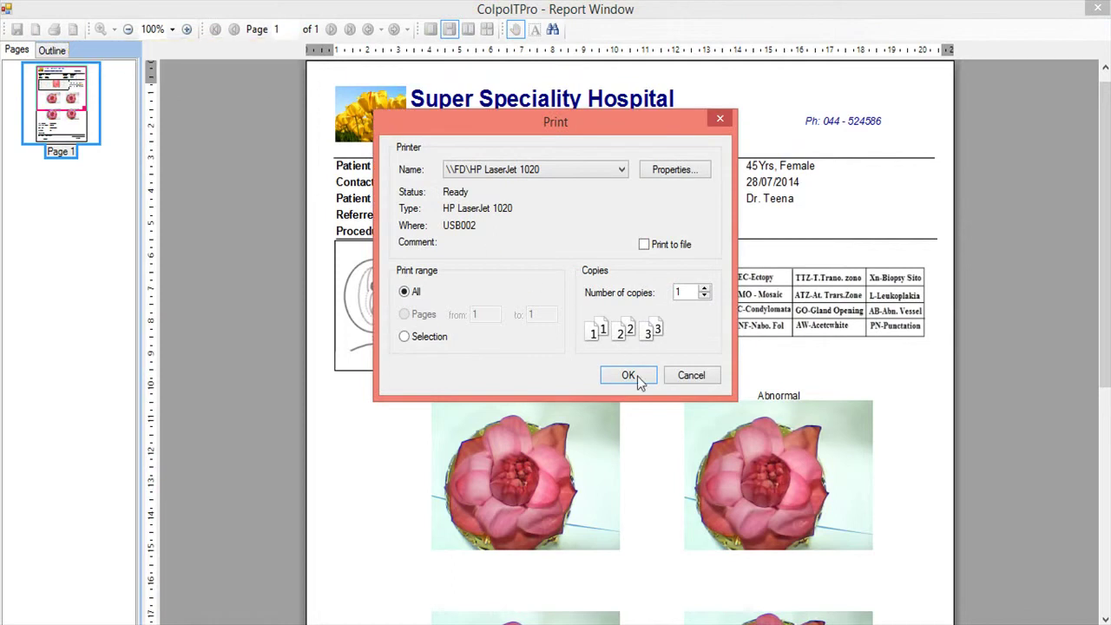
pyautogui.click(677, 374)
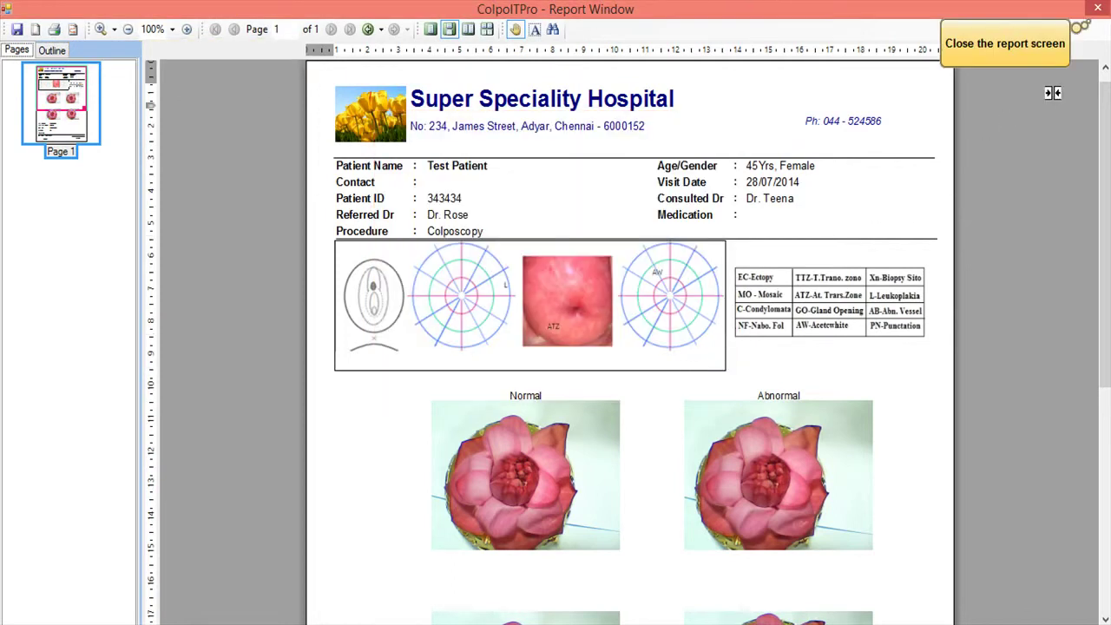
# - Close the report windows and open the saved Report 1 PDF in Adobe Reader
pyautogui.click(1101, 10)
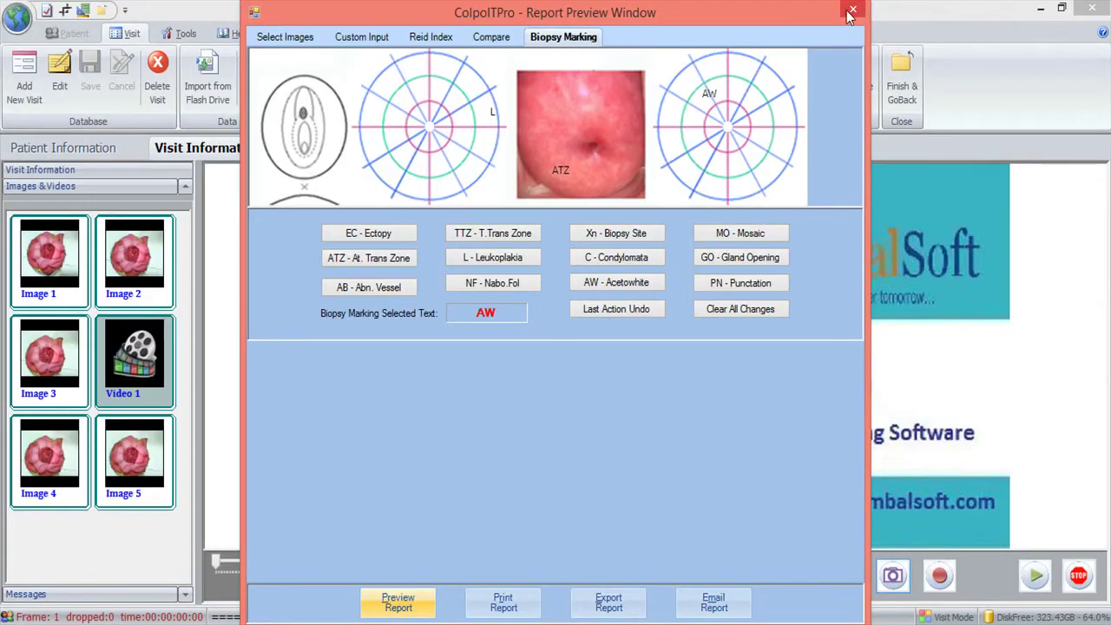
pyautogui.click(853, 15)
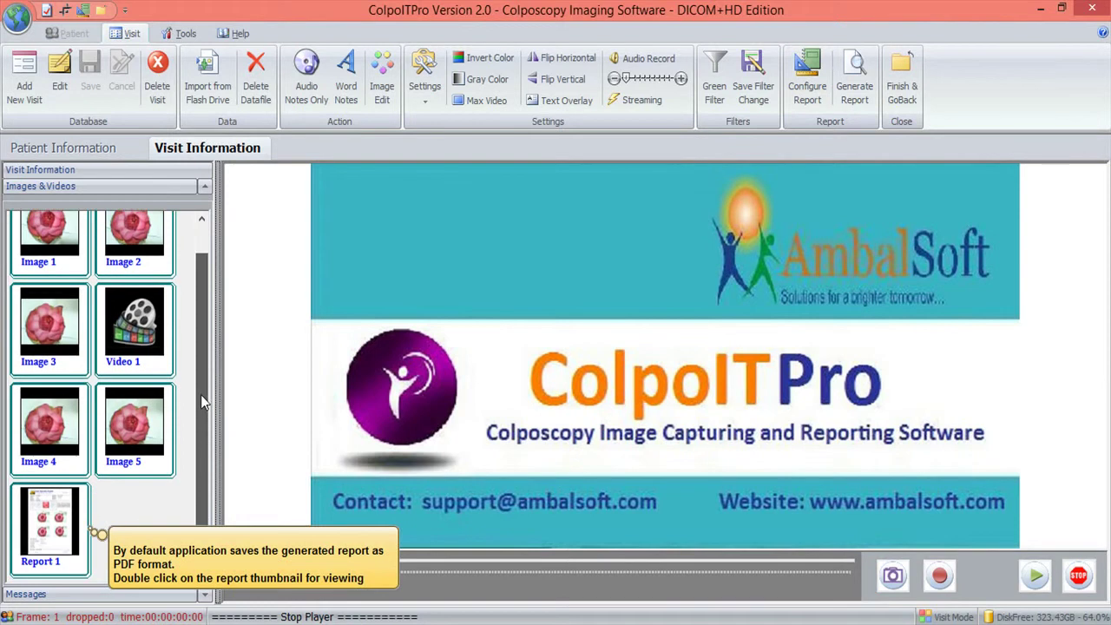
pyautogui.click(68, 519)
pyautogui.doubleClick(67, 519)
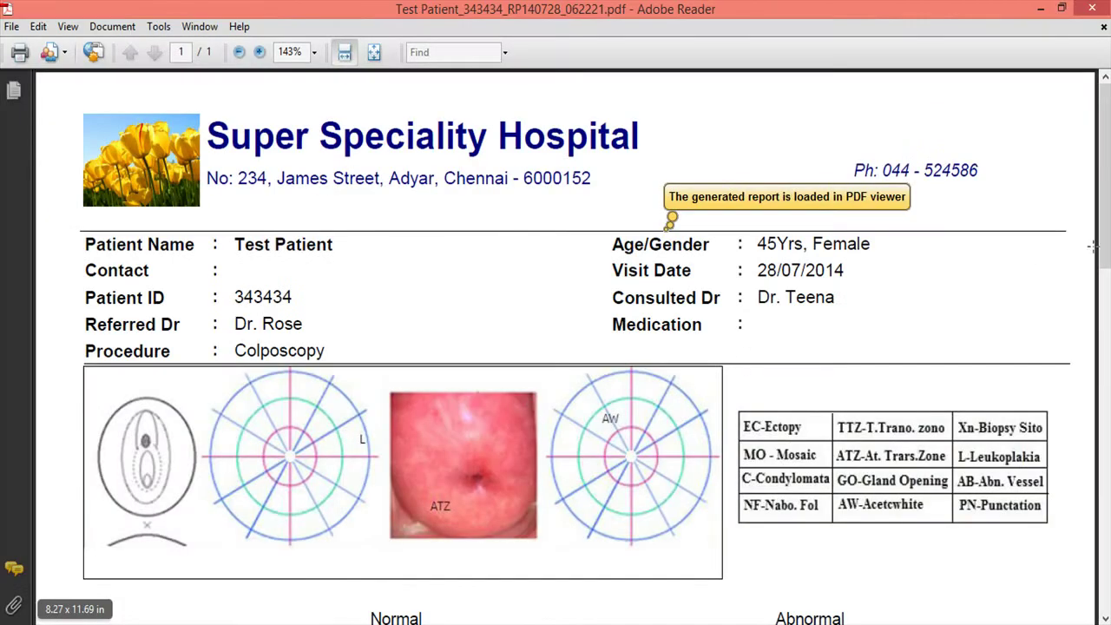